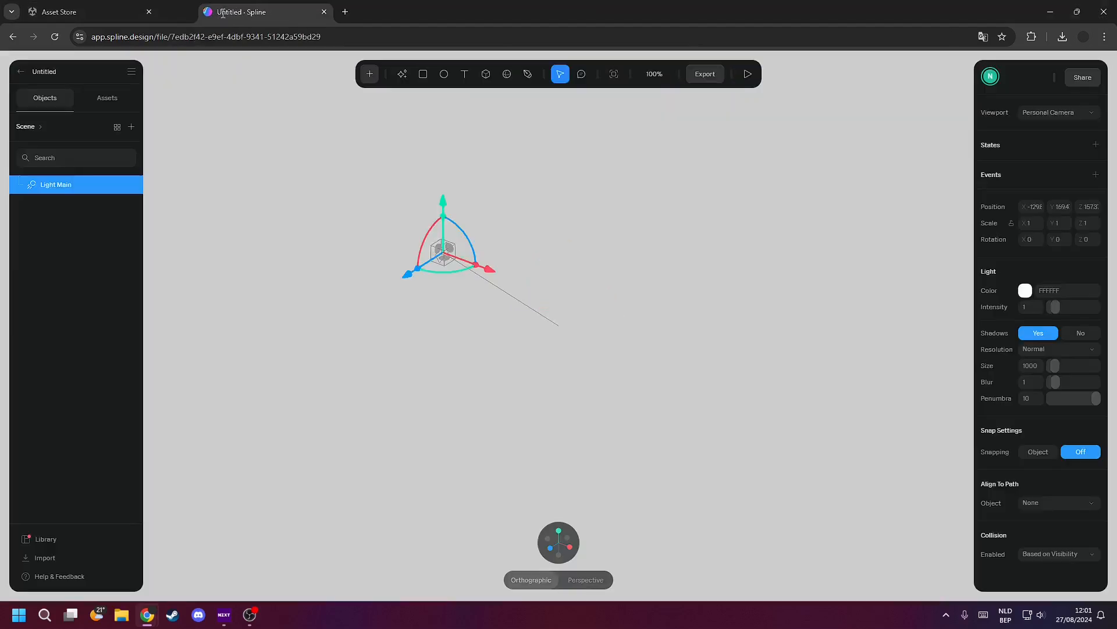
Import the 3D model Barrel.obj from the Downloads folder into the scene
{"action": "scroll", "coordinate": [333, 233], "scroll_direction": "down", "scroll_amount": 3}
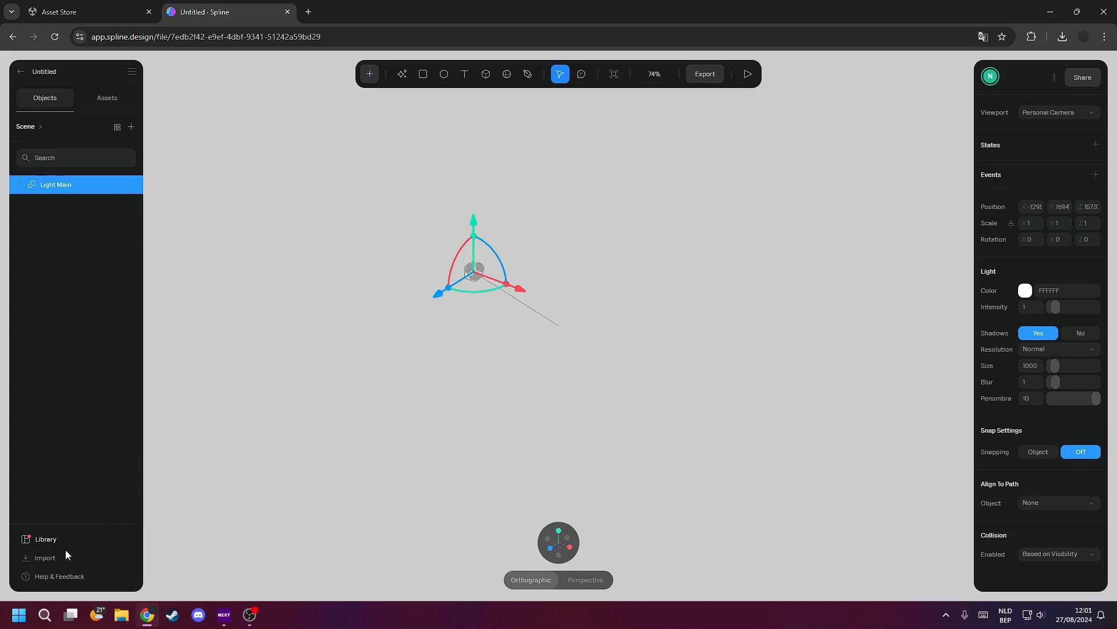
{"action": "left_click", "coordinate": [45, 558]}
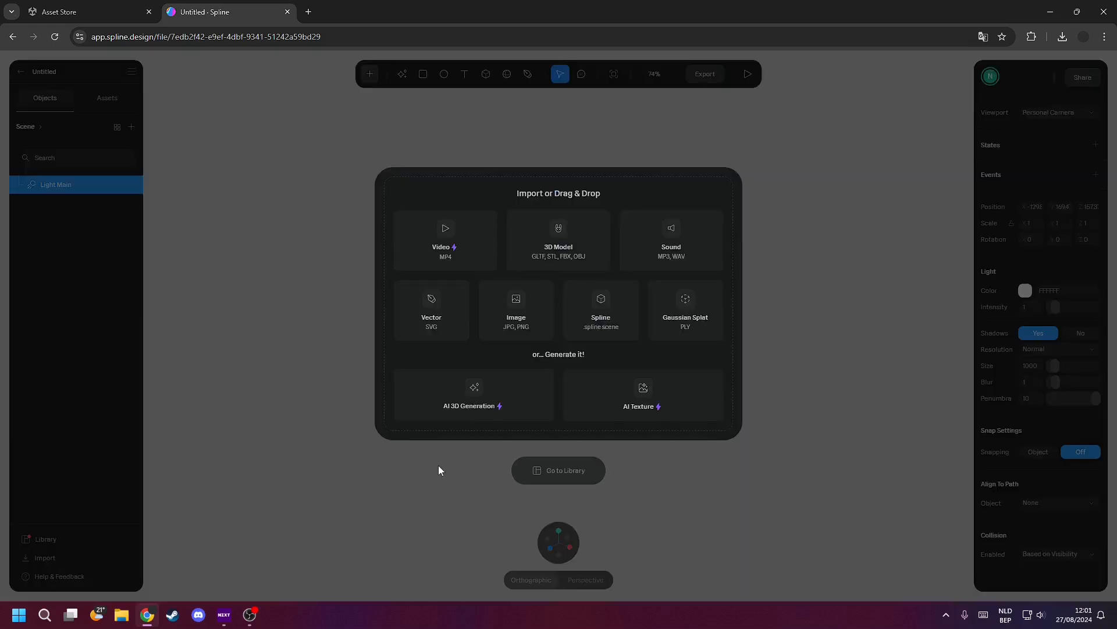
{"action": "left_click", "coordinate": [569, 235]}
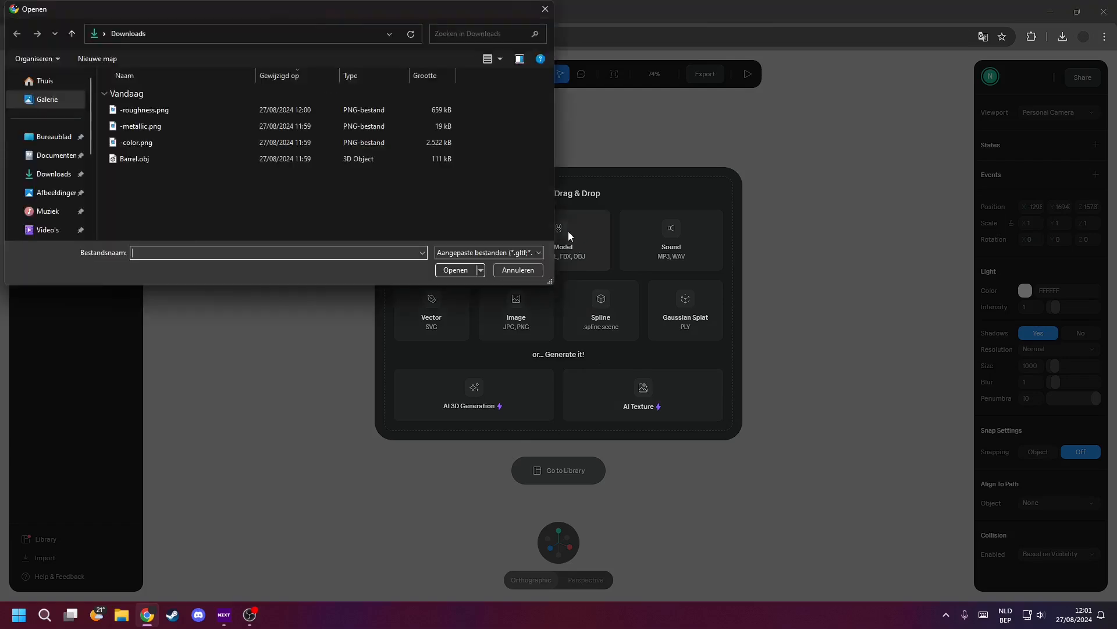
{"action": "double_click", "coordinate": [135, 160]}
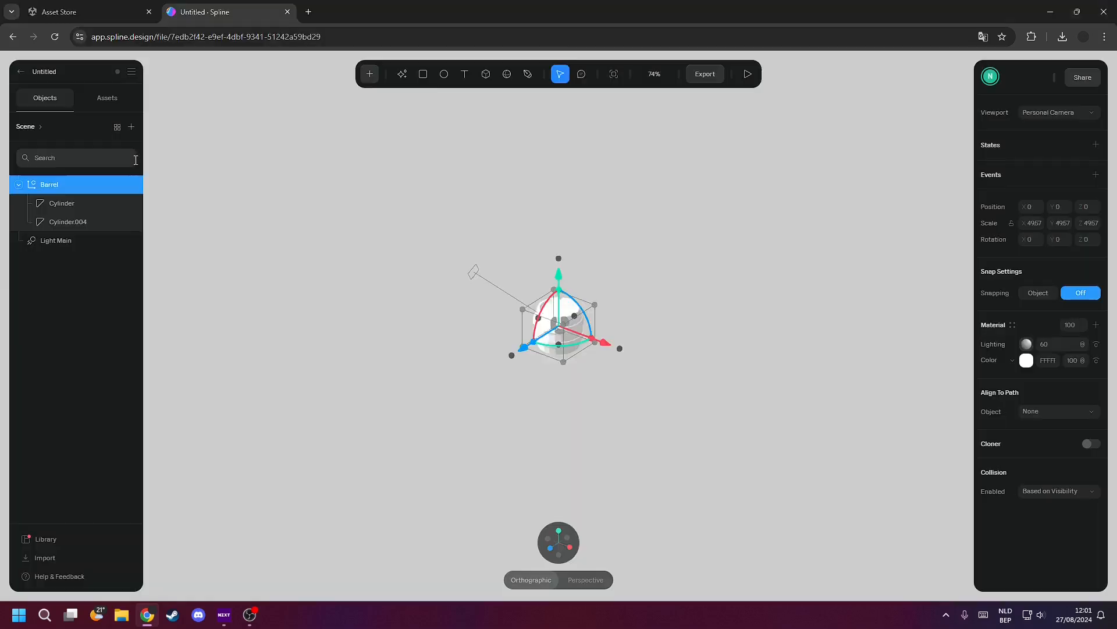
{"action": "scroll", "coordinate": [644, 333], "scroll_direction": "up", "scroll_amount": 10}
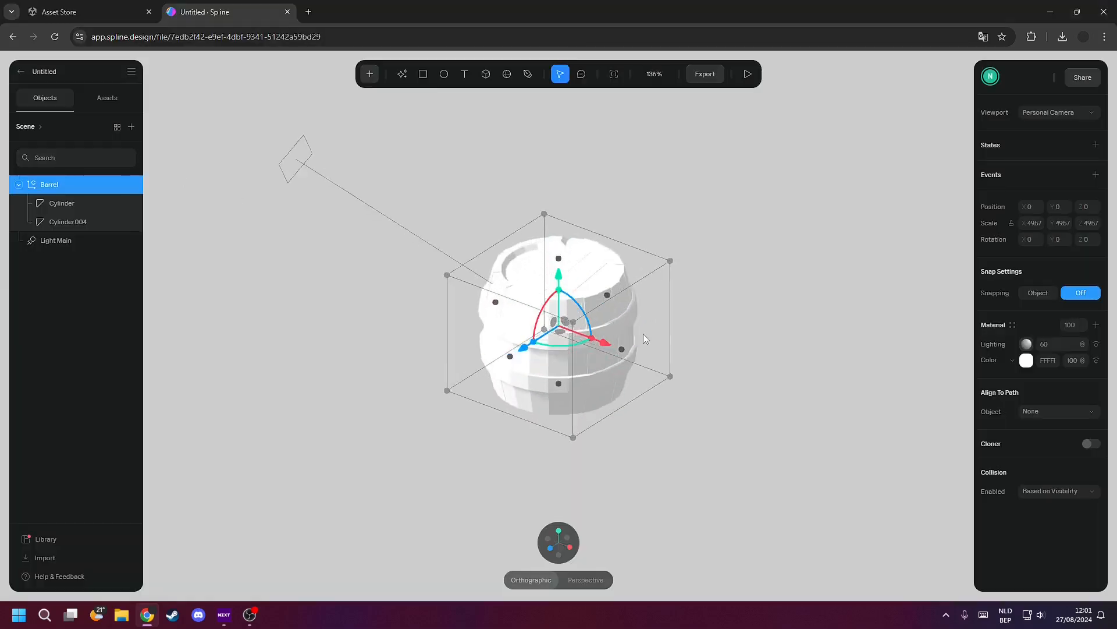
Stretch the barrel vertically to a Y scale of about 63.9
{"action": "left_click", "coordinate": [797, 318]}
{"action": "middle_click_drag", "start_coordinate": [660, 348], "coordinate": [653, 309]}
{"action": "left_click", "coordinate": [596, 324]}
{"action": "left_click_drag", "start_coordinate": [560, 365], "coordinate": [563, 385]}
{"action": "key", "text": "ctrl+z"}
{"action": "left_click", "coordinate": [385, 185]}
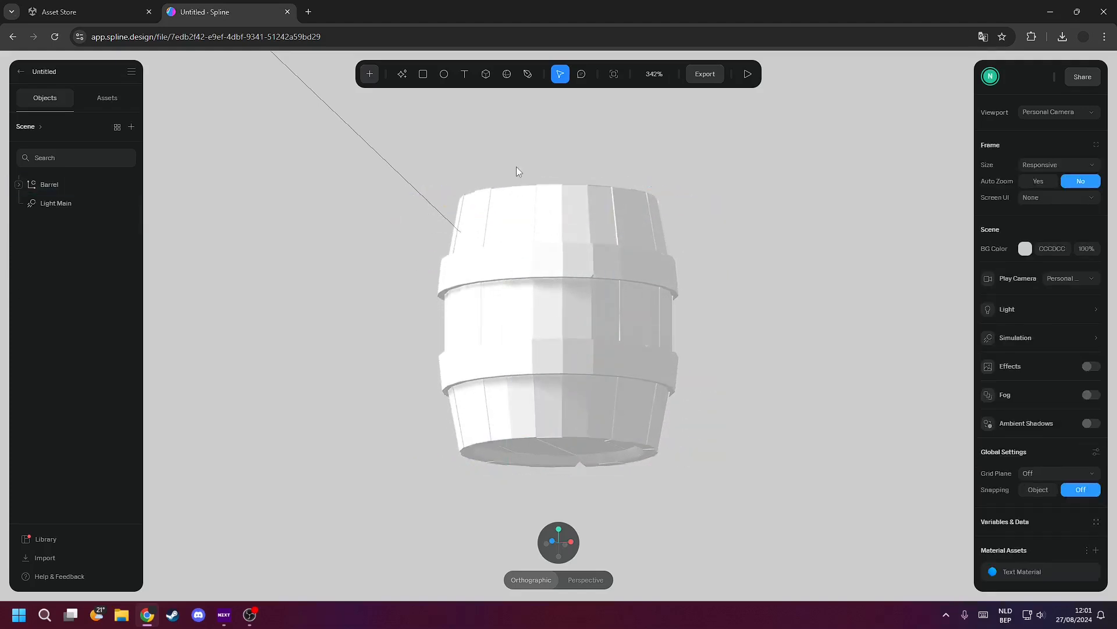
{"action": "middle_click_drag", "start_coordinate": [519, 164], "coordinate": [527, 185]}
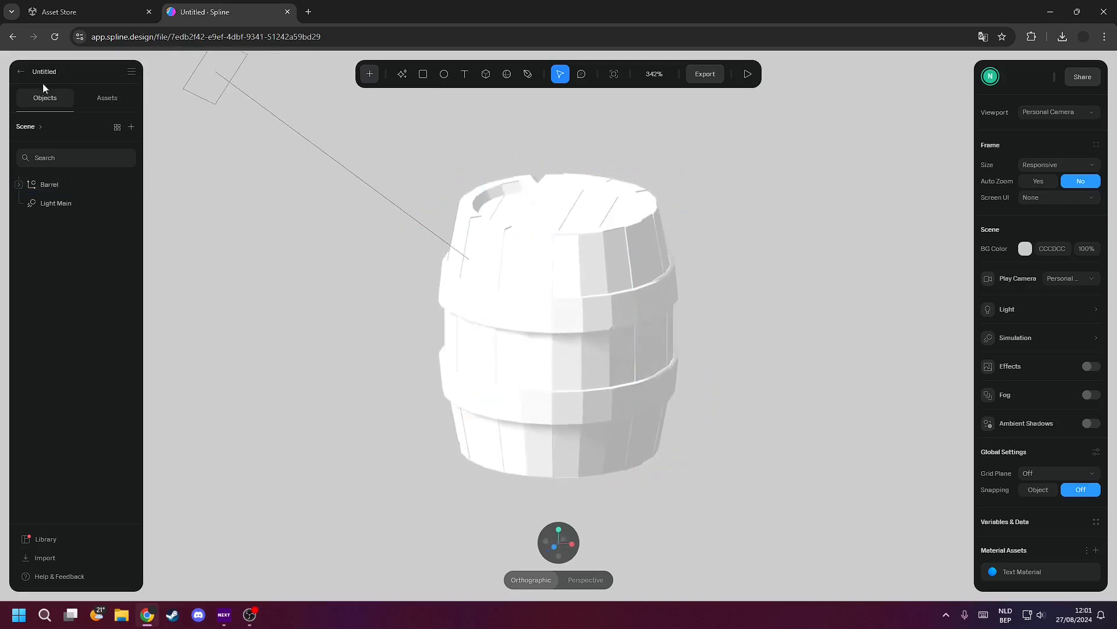
Rename the file as Barrel
{"action": "double_click", "coordinate": [40, 71]}
{"action": "type", "text": "Barrel"}
{"action": "left_click", "coordinate": [254, 141]}
Create a new material asset for the whole Barrel group, assign it and open it for editing
{"action": "middle_click_drag", "start_coordinate": [311, 282], "coordinate": [372, 251]}
{"action": "left_click_drag", "start_coordinate": [525, 257], "coordinate": [441, 244], "text": "alt"}
{"action": "left_click", "coordinate": [17, 185]}
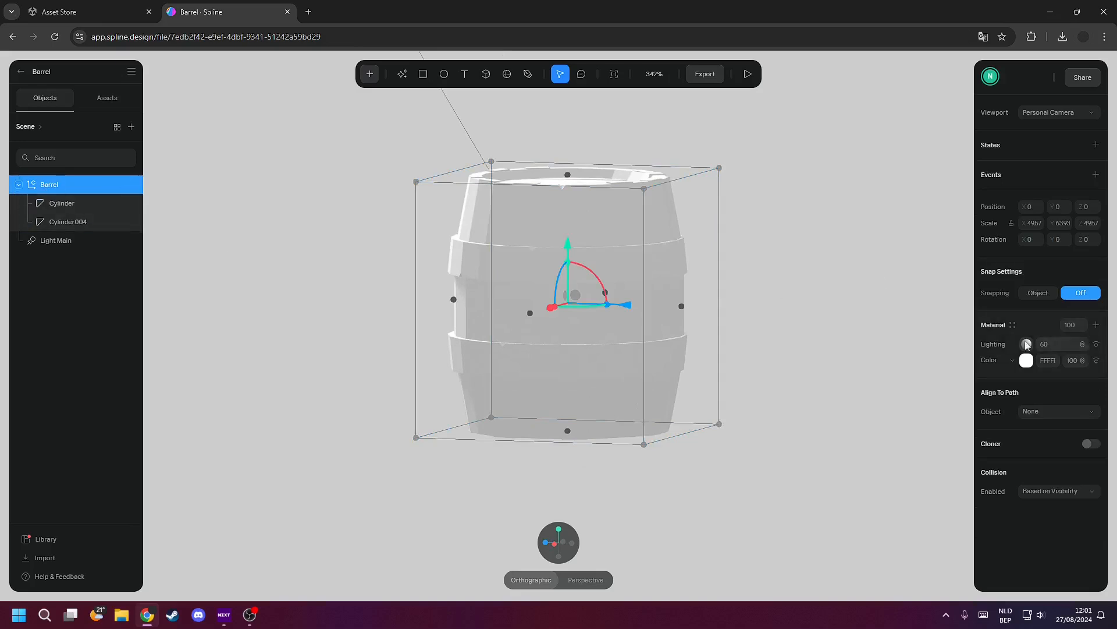
{"action": "left_click", "coordinate": [1013, 326]}
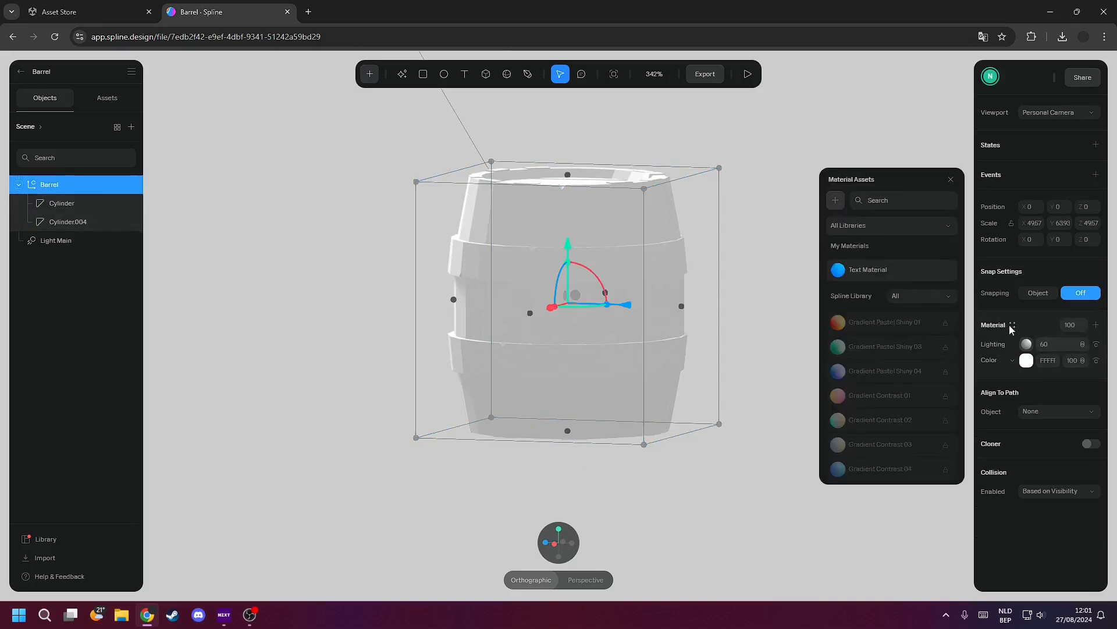
{"action": "left_click", "coordinate": [835, 199]}
{"action": "left_click", "coordinate": [875, 273]}
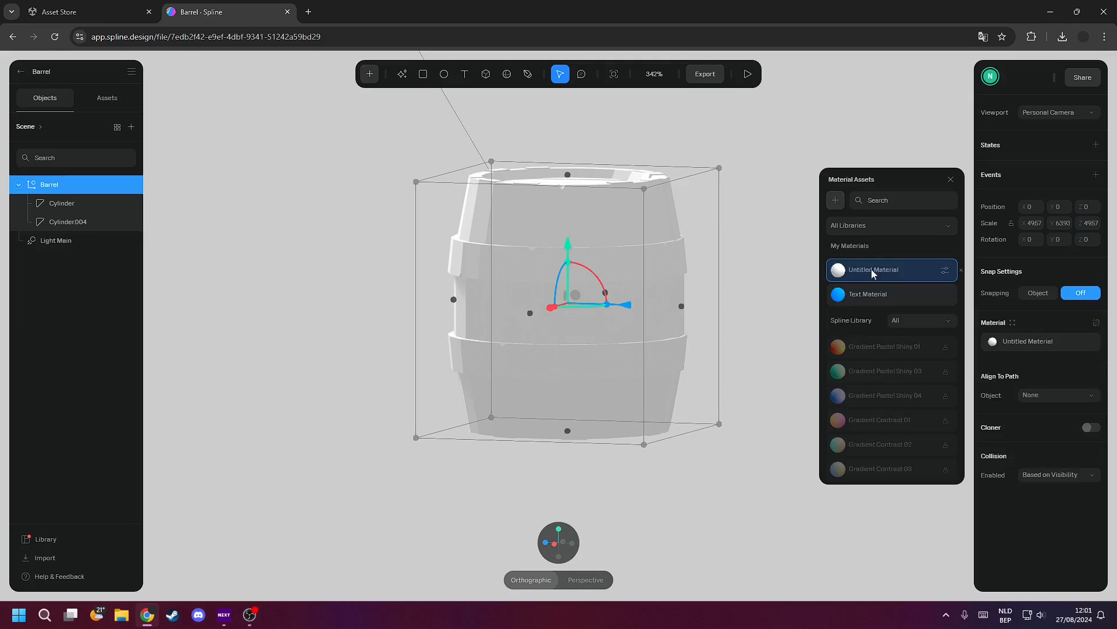
{"action": "left_click", "coordinate": [945, 270]}
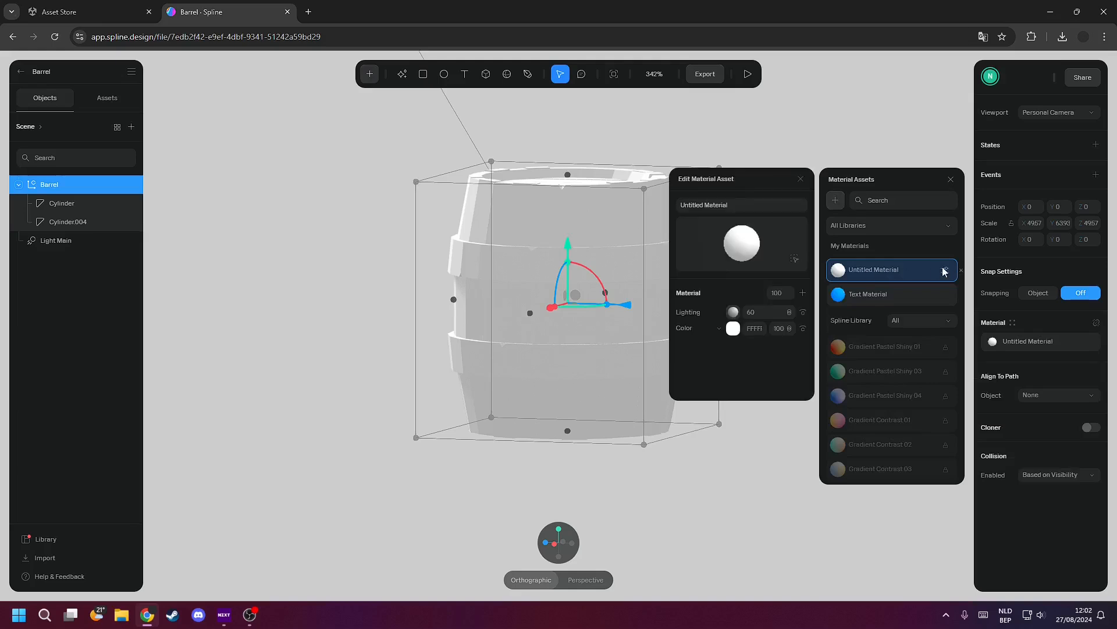
Remove the new material's white Color layer and add an Image layer in its place
{"action": "left_click", "coordinate": [733, 330]}
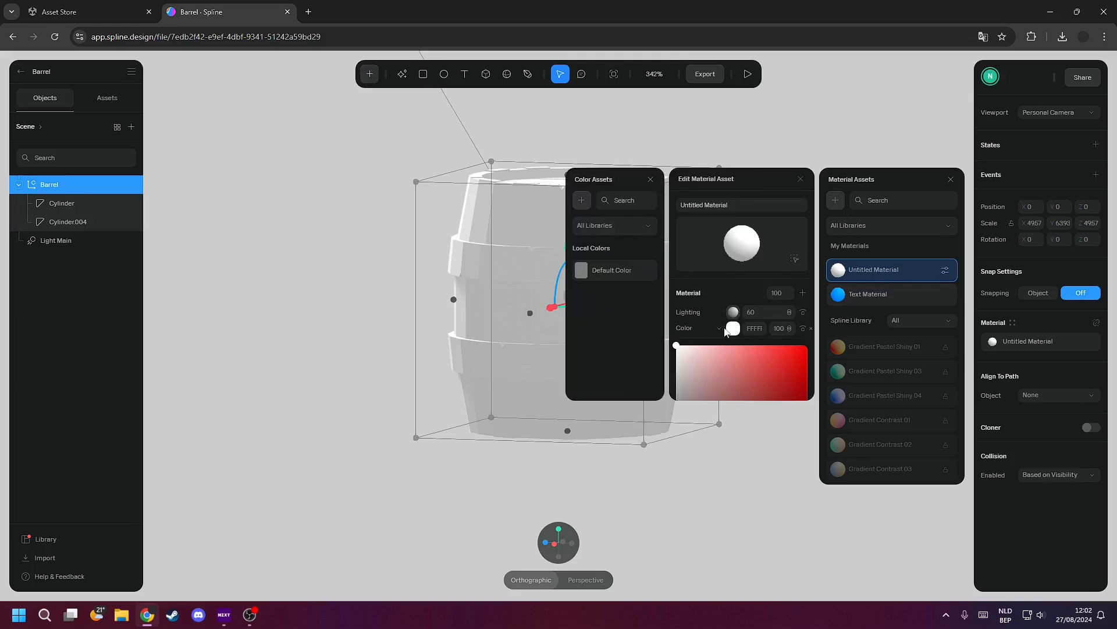
{"action": "left_click", "coordinate": [811, 328]}
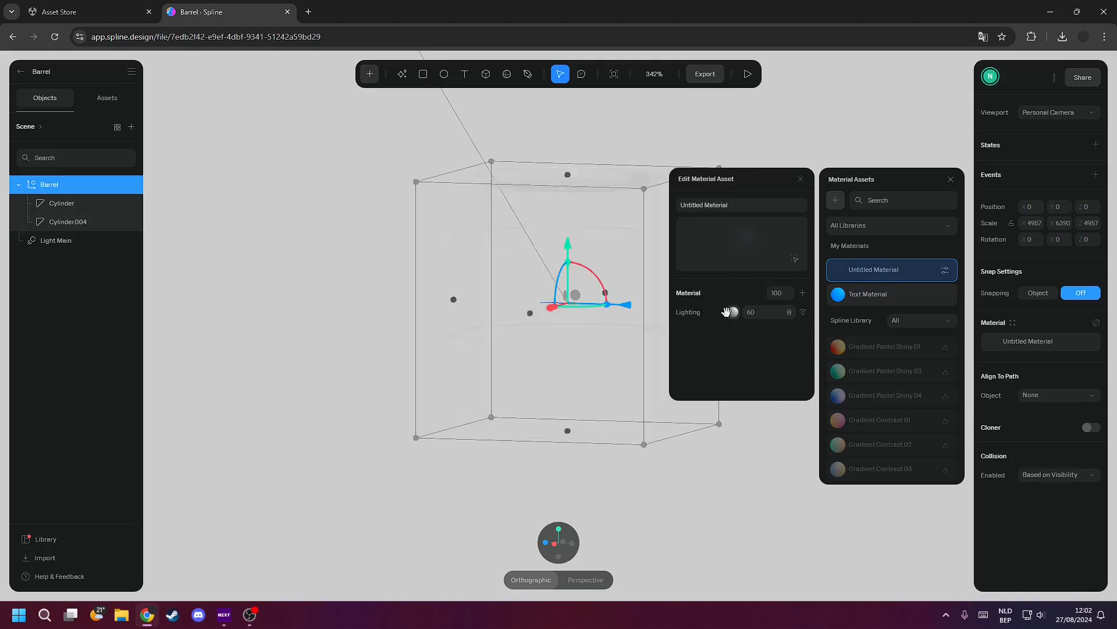
{"action": "left_click", "coordinate": [803, 293]}
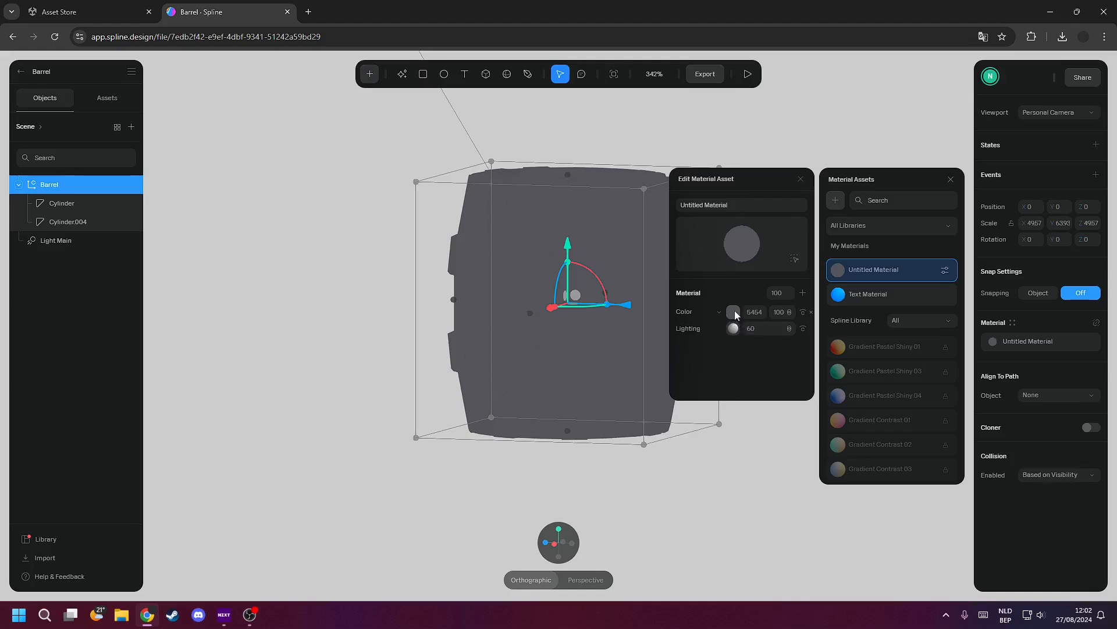
{"action": "left_click", "coordinate": [733, 312]}
{"action": "left_click", "coordinate": [717, 311]}
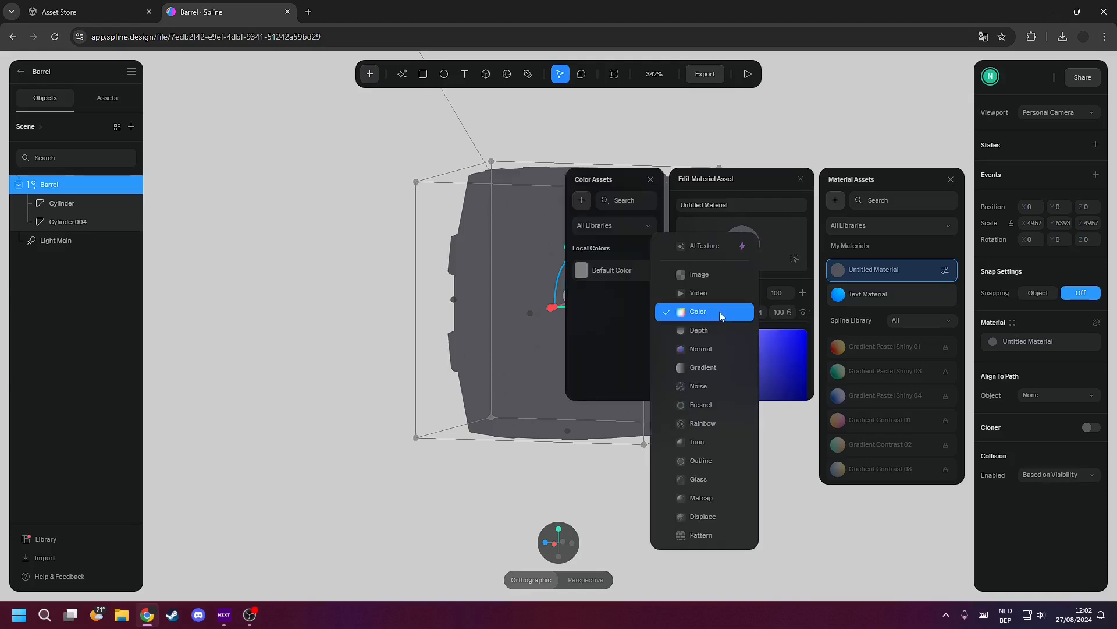
{"action": "left_click", "coordinate": [715, 274]}
Upload -color.png from the Downloads folder as the material's image texture and finish editing the material
{"action": "scroll", "coordinate": [747, 373], "scroll_direction": "down", "scroll_amount": 1}
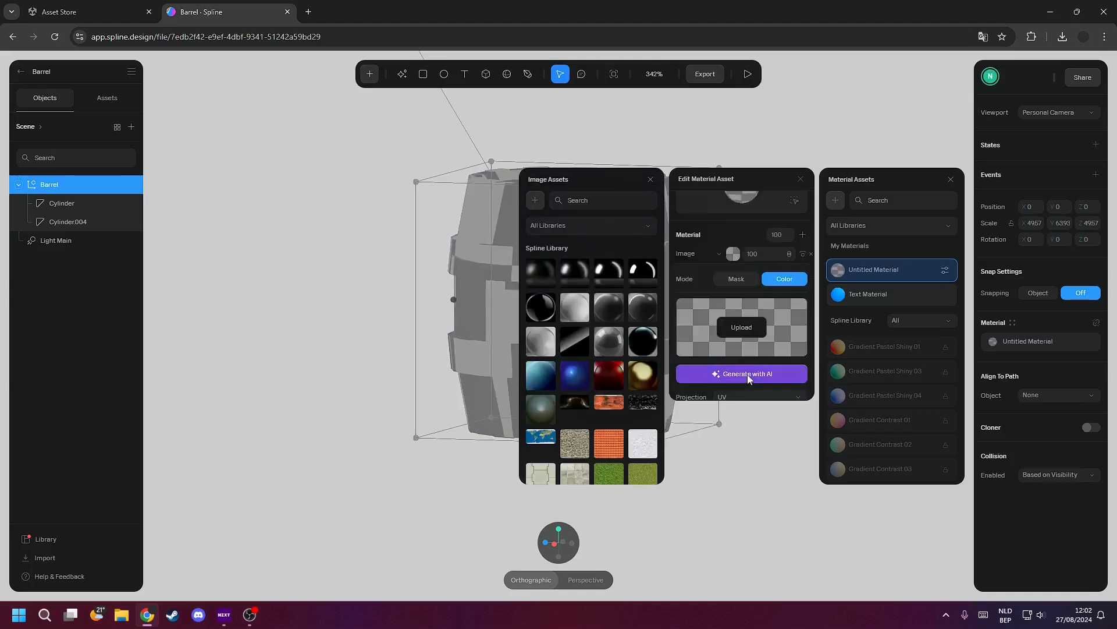
{"action": "left_click", "coordinate": [743, 327]}
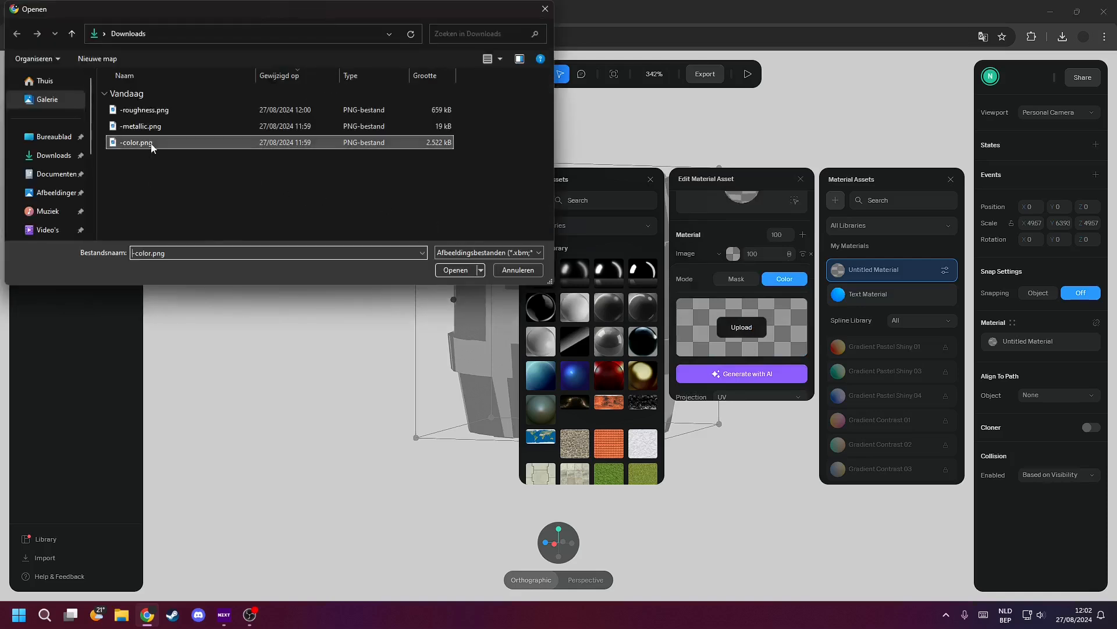
{"action": "double_click", "coordinate": [152, 145]}
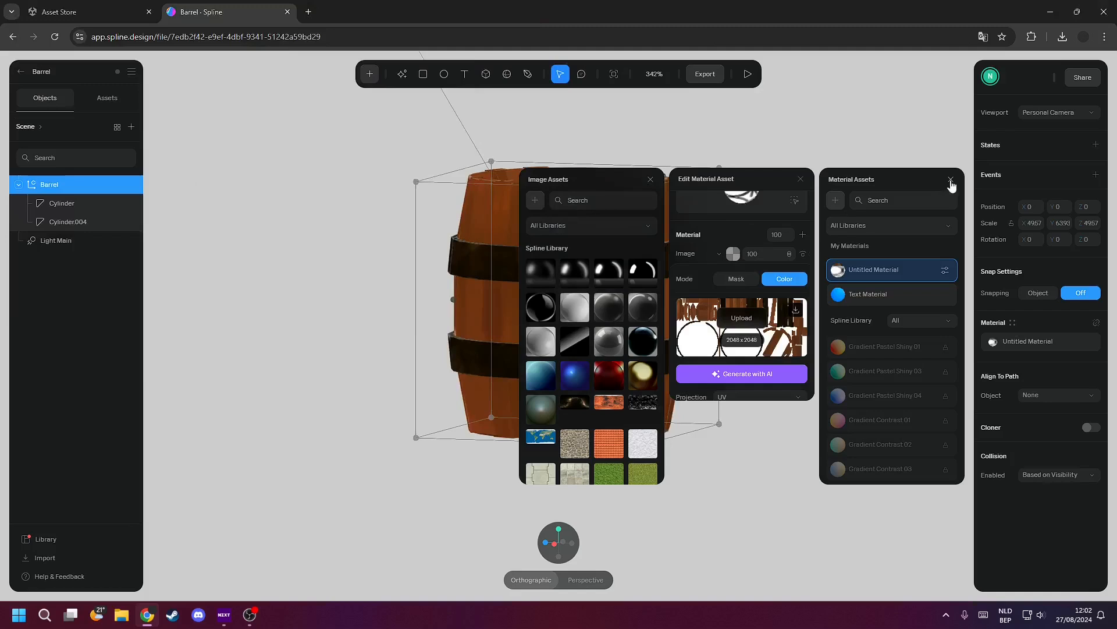
{"action": "left_click", "coordinate": [951, 181]}
{"action": "middle_click_drag", "start_coordinate": [649, 340], "coordinate": [662, 353]}
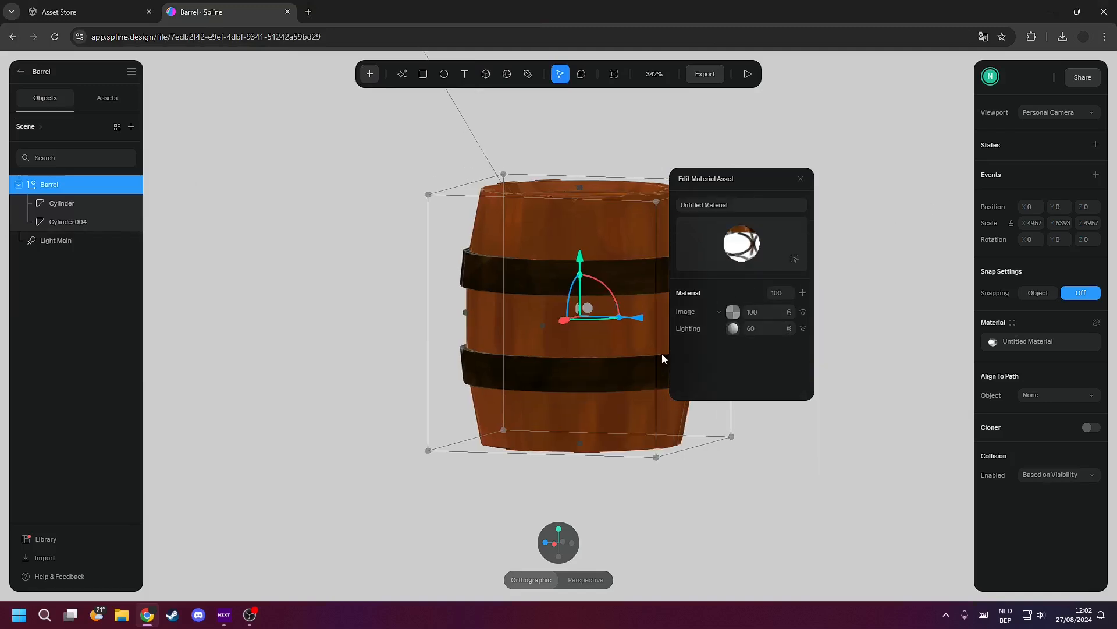
{"action": "middle_click_drag", "start_coordinate": [541, 349], "coordinate": [540, 351]}
{"action": "left_click", "coordinate": [396, 377]}
Rename the barrel's material asset as Material
{"action": "scroll", "coordinate": [402, 378], "scroll_direction": "down", "scroll_amount": 3}
{"action": "middle_click_drag", "start_coordinate": [661, 421], "coordinate": [438, 370]}
{"action": "scroll", "coordinate": [532, 411], "scroll_direction": "down", "scroll_amount": 3}
{"action": "scroll", "coordinate": [361, 376], "scroll_direction": "down", "scroll_amount": 3}
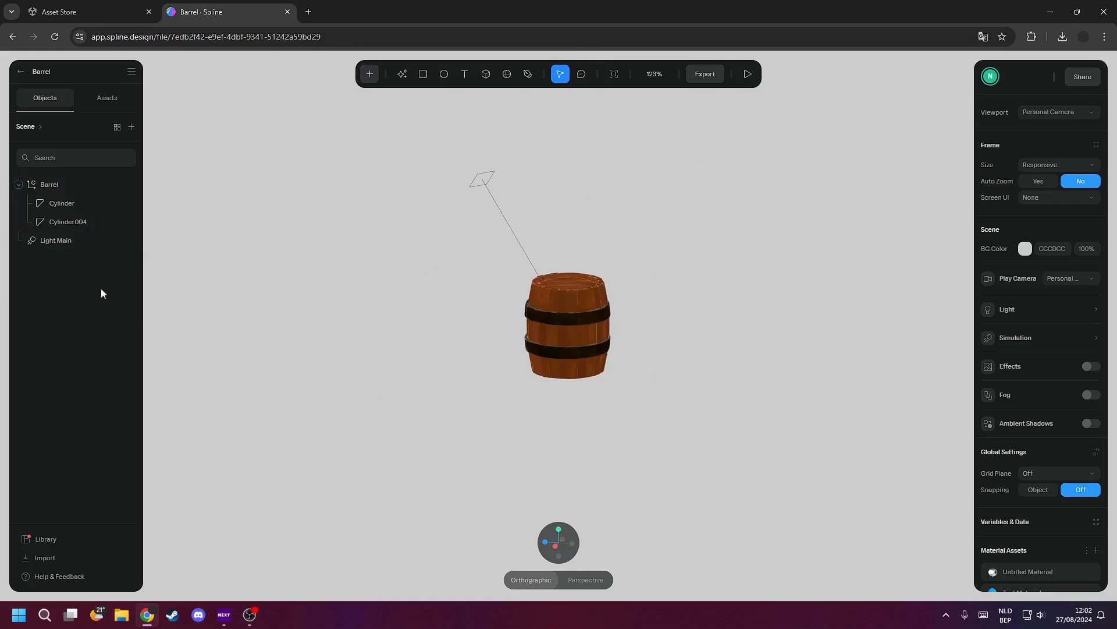
{"action": "left_click", "coordinate": [580, 316]}
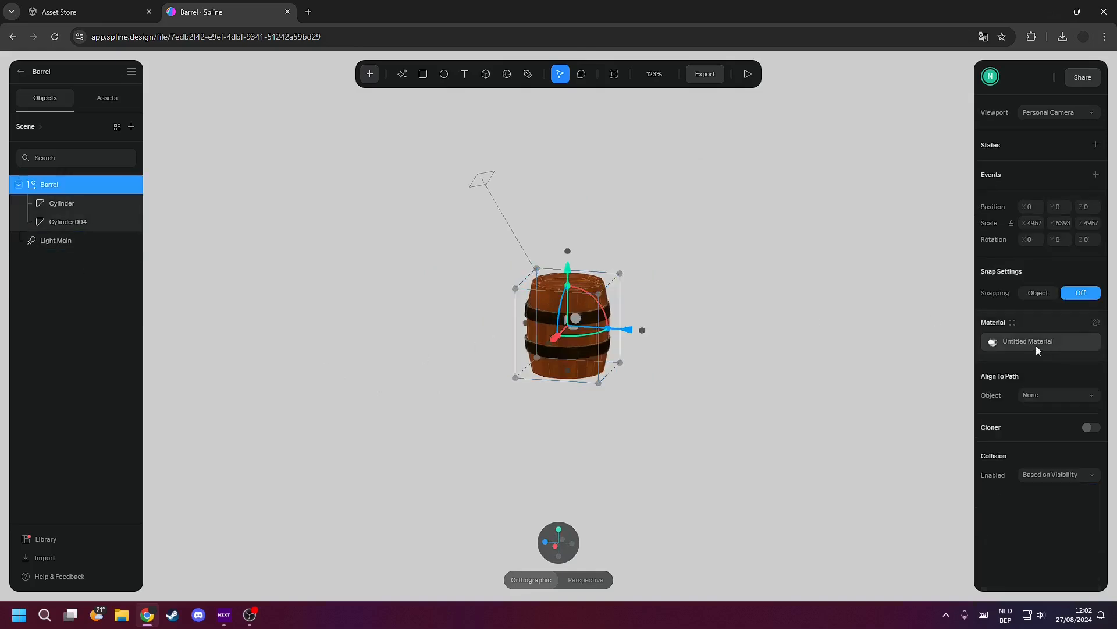
{"action": "left_click", "coordinate": [1008, 337]}
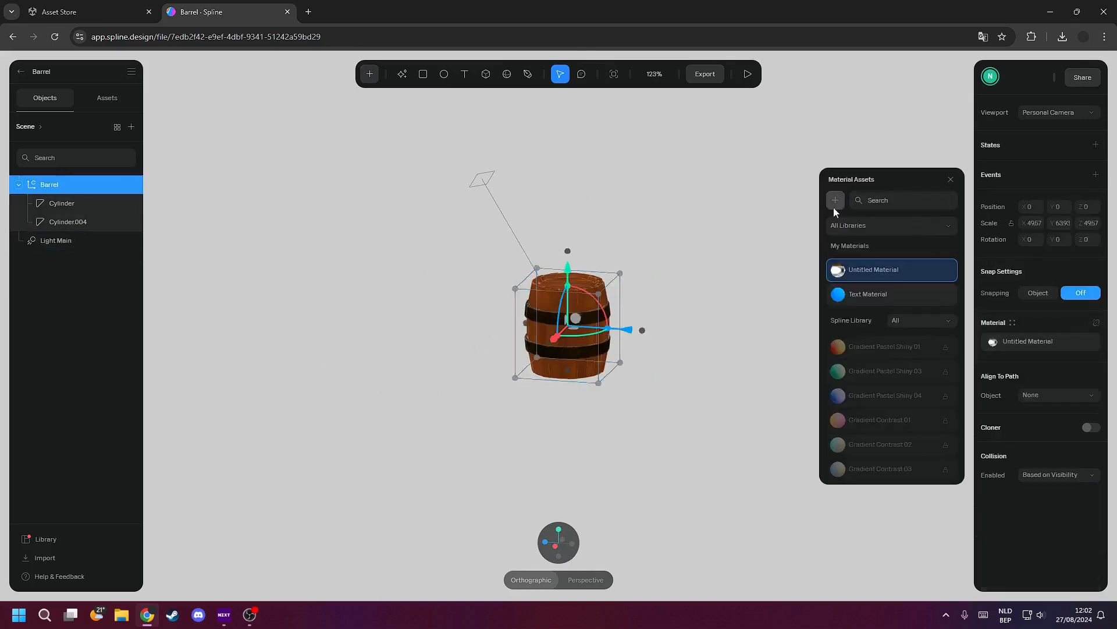
{"action": "left_click", "coordinate": [1013, 341]}
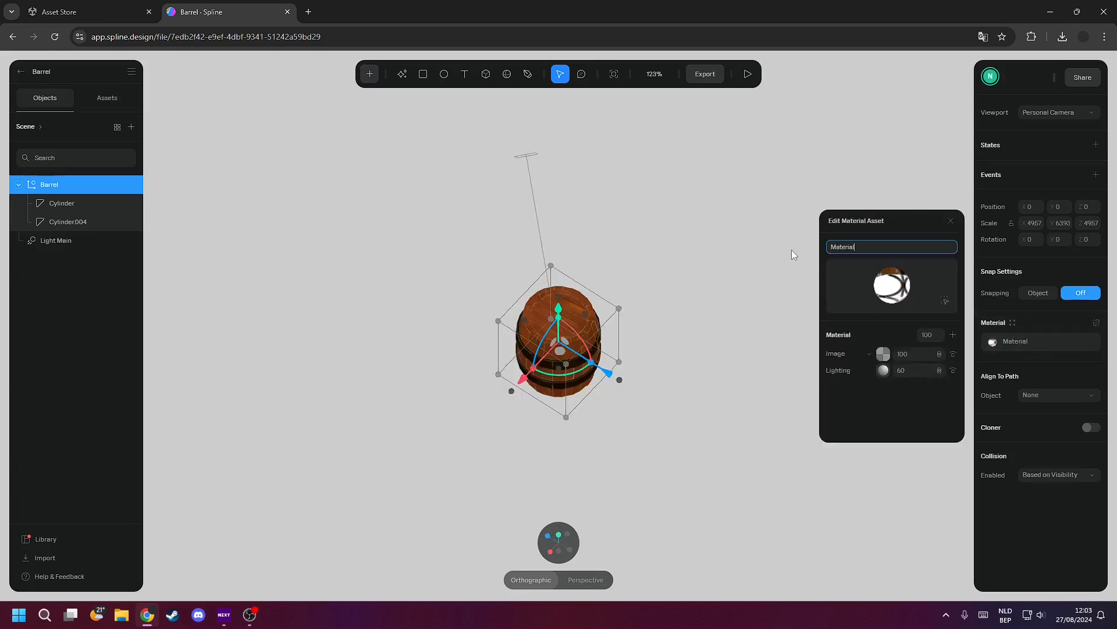
{"action": "left_click", "coordinate": [735, 266]}
Collapse the Barrel group and set the scene's background color to the grey 91908C
{"action": "right_click_drag", "start_coordinate": [736, 266], "coordinate": [610, 187]}
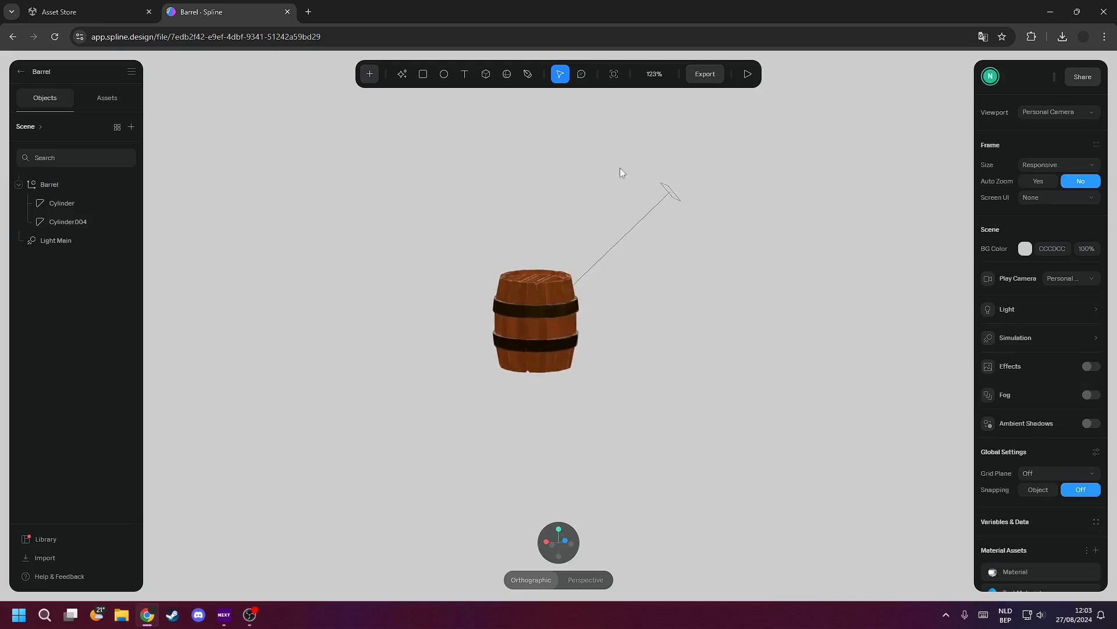
{"action": "left_click", "coordinate": [20, 185]}
{"action": "left_click", "coordinate": [429, 194]}
{"action": "left_click", "coordinate": [1026, 249]}
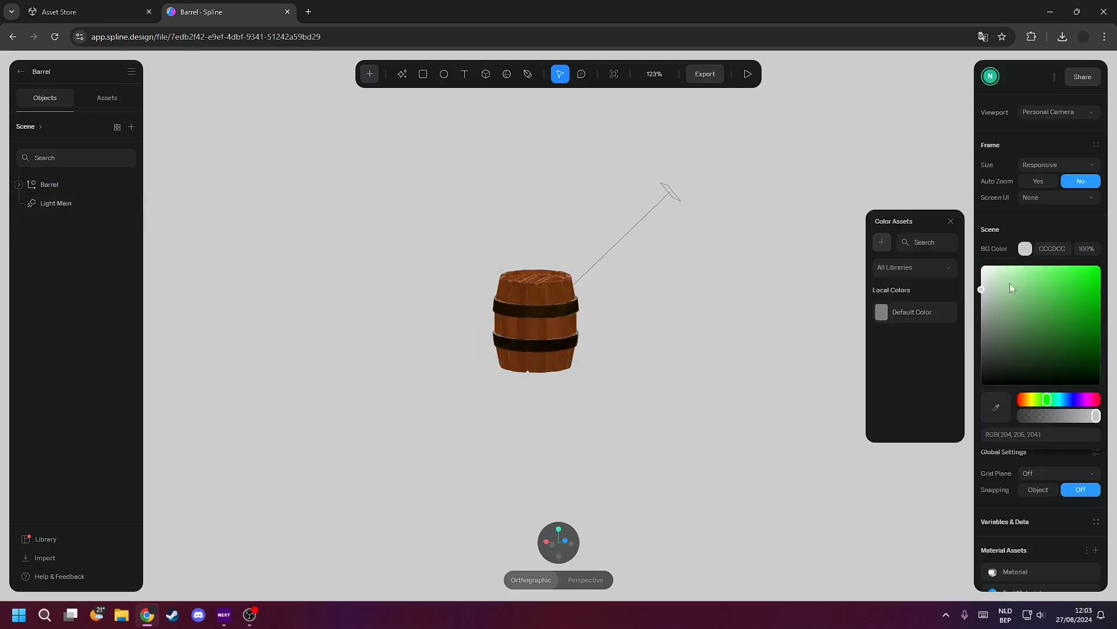
{"action": "left_click_drag", "start_coordinate": [1049, 402], "coordinate": [1033, 401]}
{"action": "left_click_drag", "start_coordinate": [993, 329], "coordinate": [986, 316]}
{"action": "scroll", "coordinate": [639, 316], "scroll_direction": "down", "scroll_amount": 2}
{"action": "scroll", "coordinate": [602, 329], "scroll_direction": "up", "scroll_amount": 2}
{"action": "mouse_move", "coordinate": [639, 316]}
{"action": "middle_mouse_down"}
{"action": "mouse_move", "coordinate": [602, 329]}
{"action": "mouse_move", "coordinate": [647, 317]}
{"action": "middle_mouse_up"}
Open the image export options and compare the JPG preview with the background color hidden and shown
{"action": "left_click", "coordinate": [704, 76]}
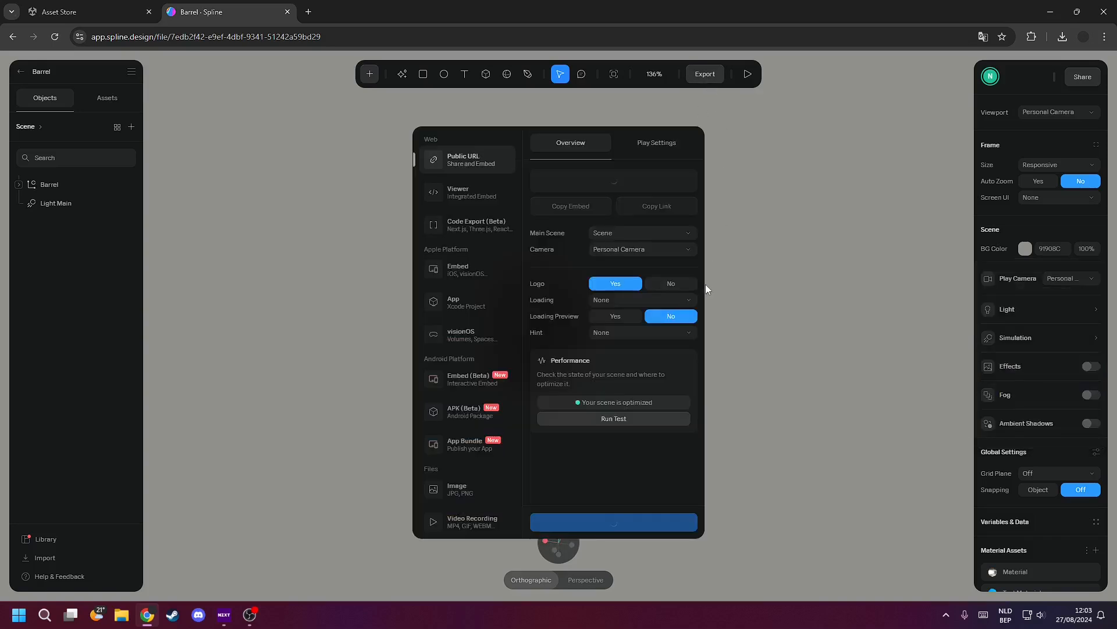
{"action": "scroll", "coordinate": [476, 242], "scroll_direction": "down", "scroll_amount": 2}
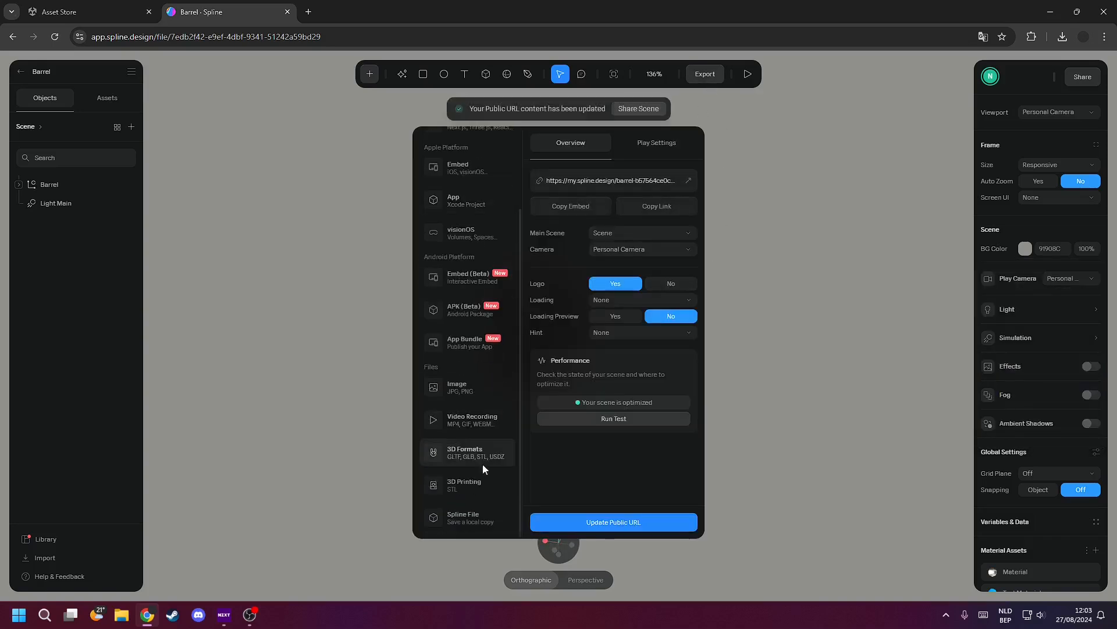
{"action": "left_click", "coordinate": [475, 387]}
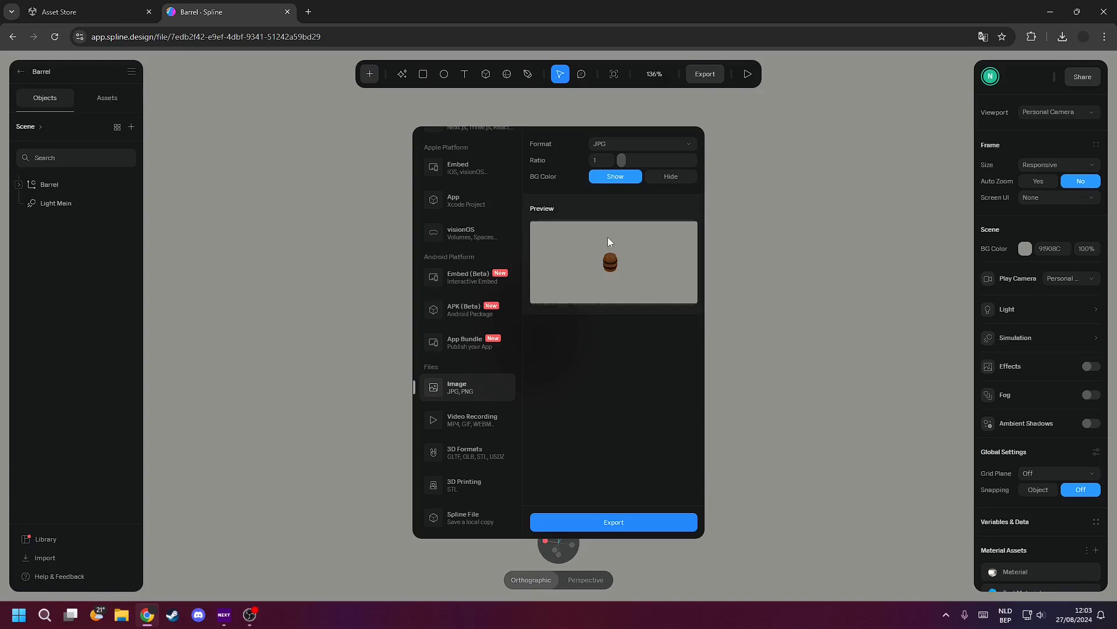
{"action": "left_click", "coordinate": [663, 177]}
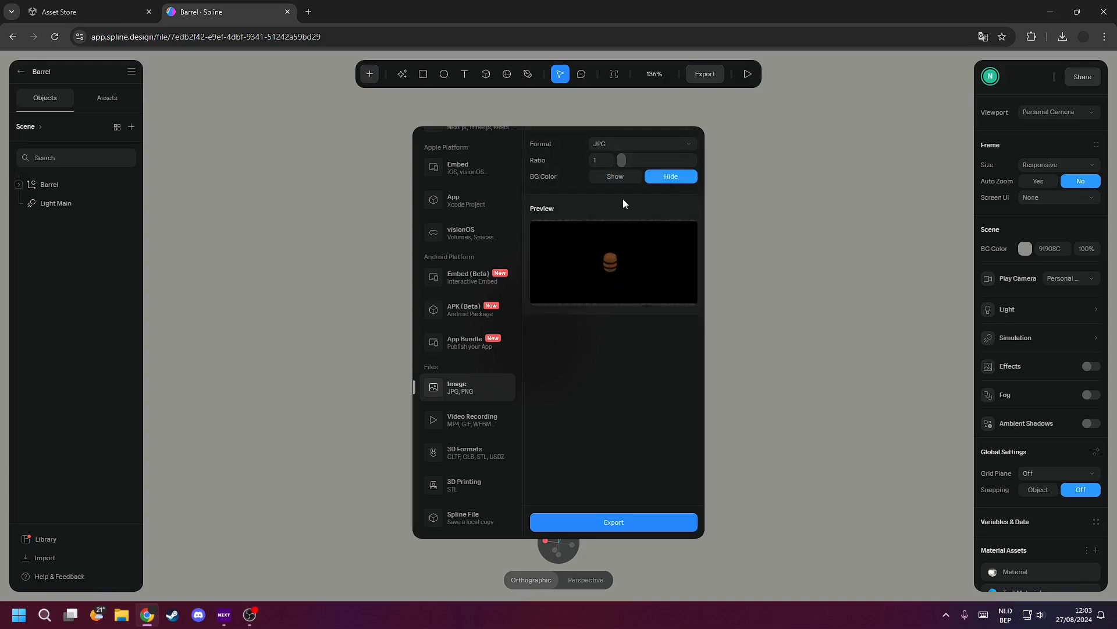
{"action": "left_click", "coordinate": [617, 179]}
Compare the PNG export preview with the background color hidden and shown, and leave without exporting
{"action": "left_click", "coordinate": [622, 142]}
{"action": "left_click", "coordinate": [620, 159]}
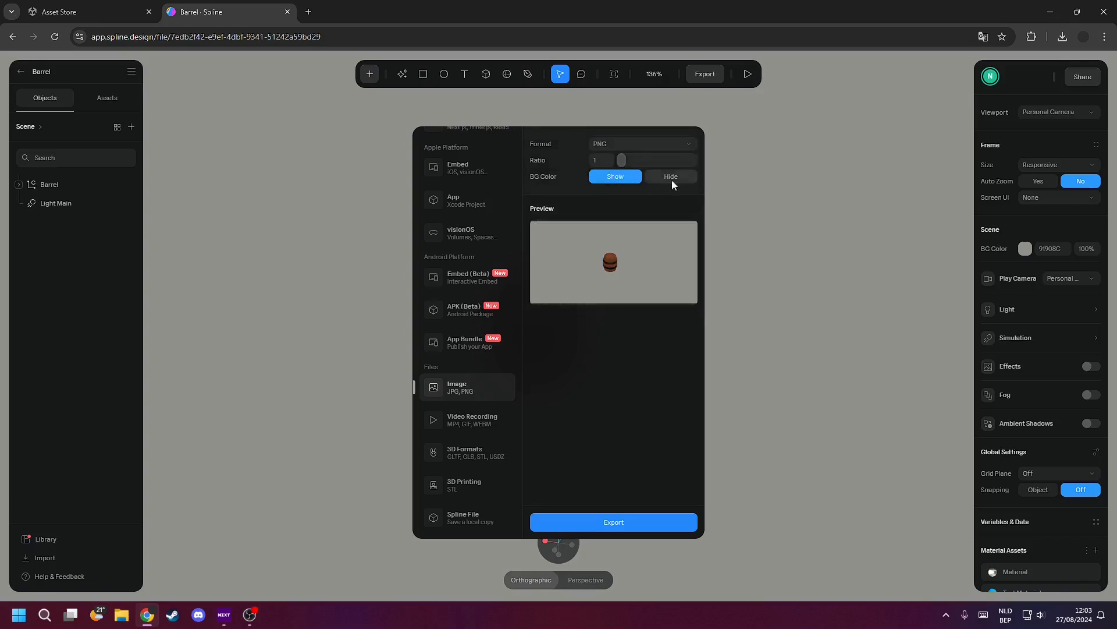
{"action": "left_click", "coordinate": [671, 180]}
{"action": "left_click", "coordinate": [636, 179]}
{"action": "key", "text": "Escape"}
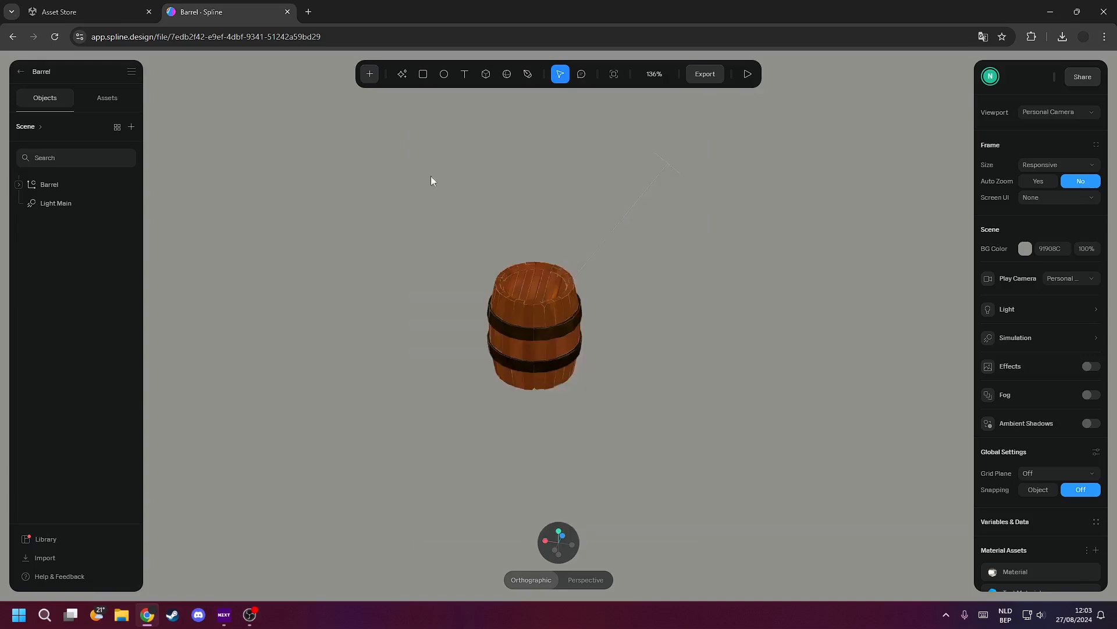
Preview the textured barrel scene in play mode from different viewing angles and zoom levels
{"action": "left_click", "coordinate": [748, 74]}
{"action": "left_click", "coordinate": [628, 76]}
{"action": "scroll", "coordinate": [562, 320], "scroll_direction": "up", "scroll_amount": 3}
{"action": "middle_click_drag", "start_coordinate": [582, 335], "coordinate": [628, 317]}
{"action": "left_click", "coordinate": [748, 73]}
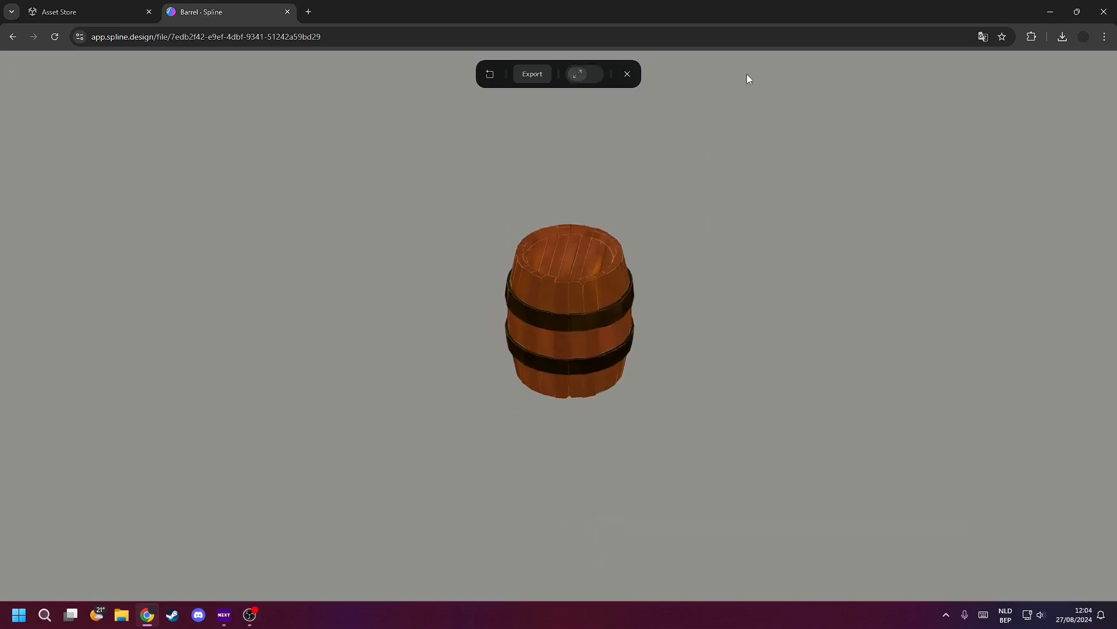
{"action": "left_click", "coordinate": [628, 76]}
{"action": "left_click", "coordinate": [589, 284]}
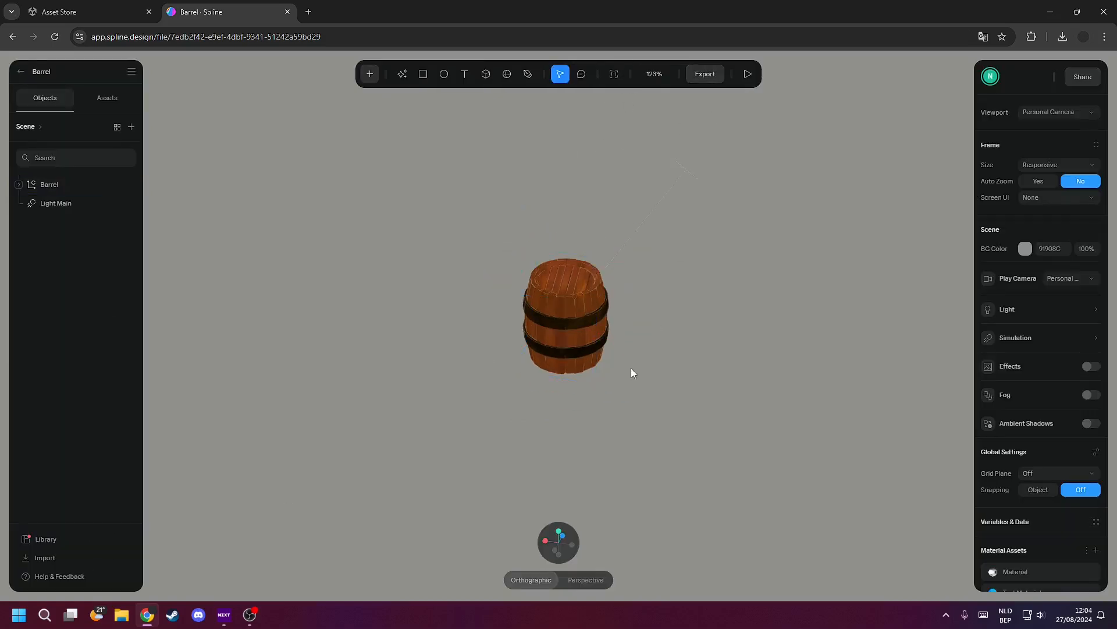
{"action": "middle_click_drag", "start_coordinate": [632, 373], "coordinate": [668, 375]}
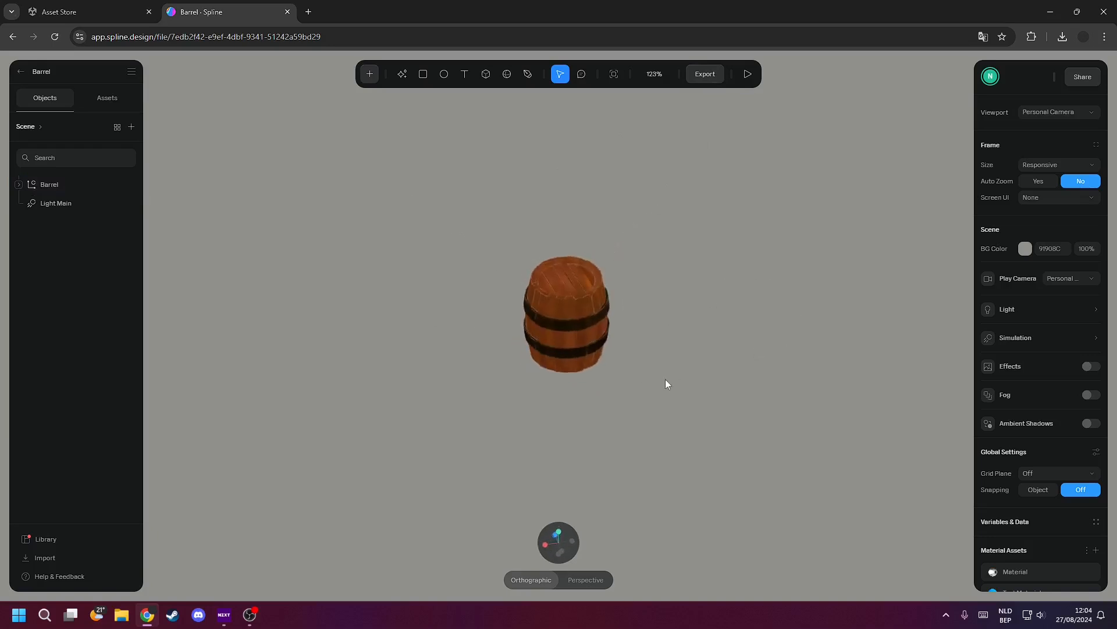
{"action": "left_click", "coordinate": [748, 74]}
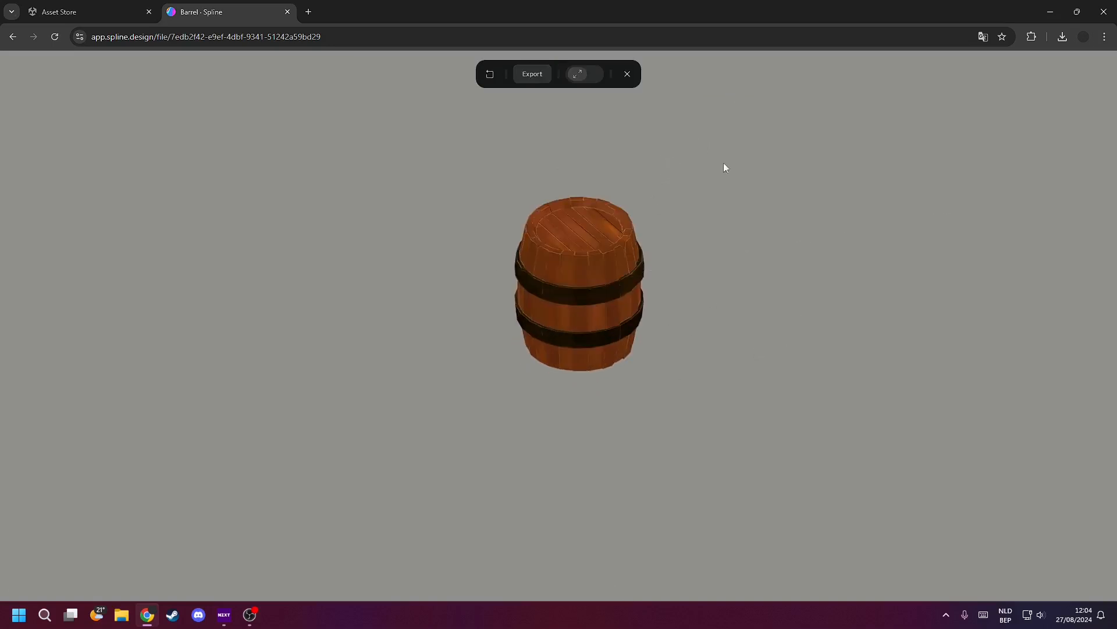
Zoom, pan and rotate the barrel in play mode, restart the preview and rotate the barrel again
{"action": "scroll", "coordinate": [695, 321], "scroll_direction": "up", "scroll_amount": 3}
{"action": "right_click_drag", "start_coordinate": [715, 306], "coordinate": [658, 356]}
{"action": "left_click_drag", "start_coordinate": [648, 359], "coordinate": [382, 347]}
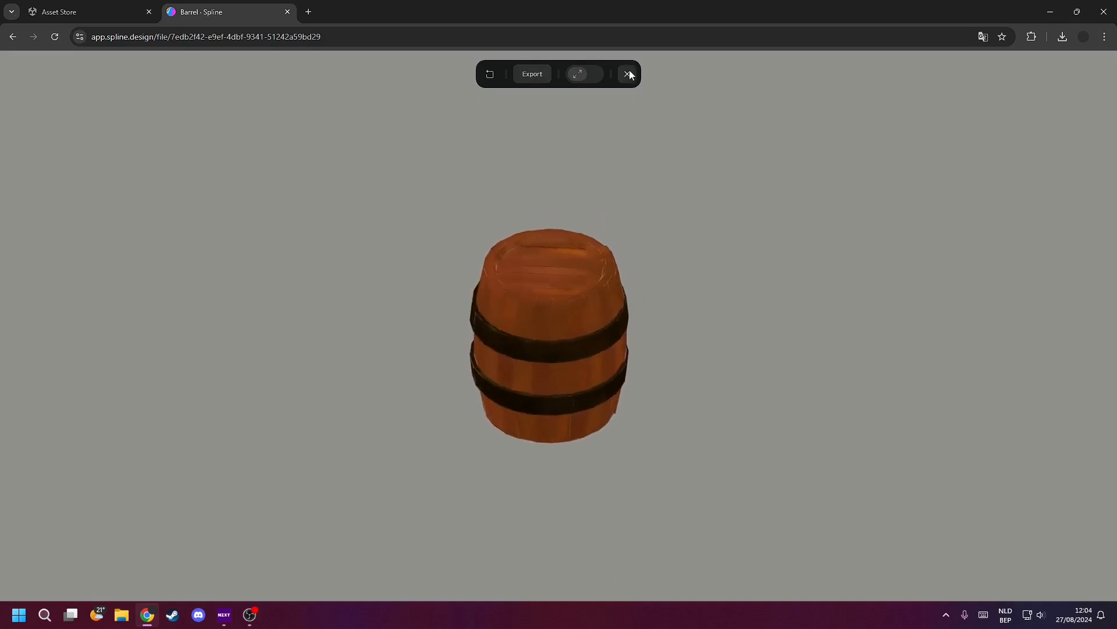
{"action": "left_click", "coordinate": [628, 75]}
{"action": "left_click", "coordinate": [747, 72]}
{"action": "left_click_drag", "start_coordinate": [627, 269], "coordinate": [601, 266]}
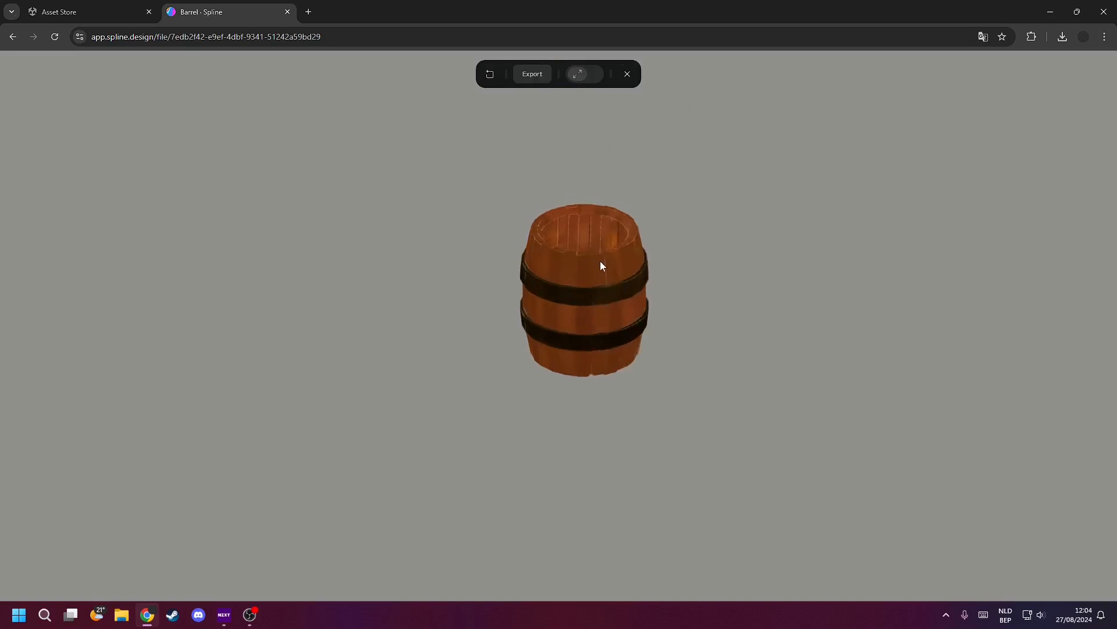
Export the barrel scene from the editor as a PNG image at ratio 1 with the background color shown
{"action": "left_click", "coordinate": [533, 74]}
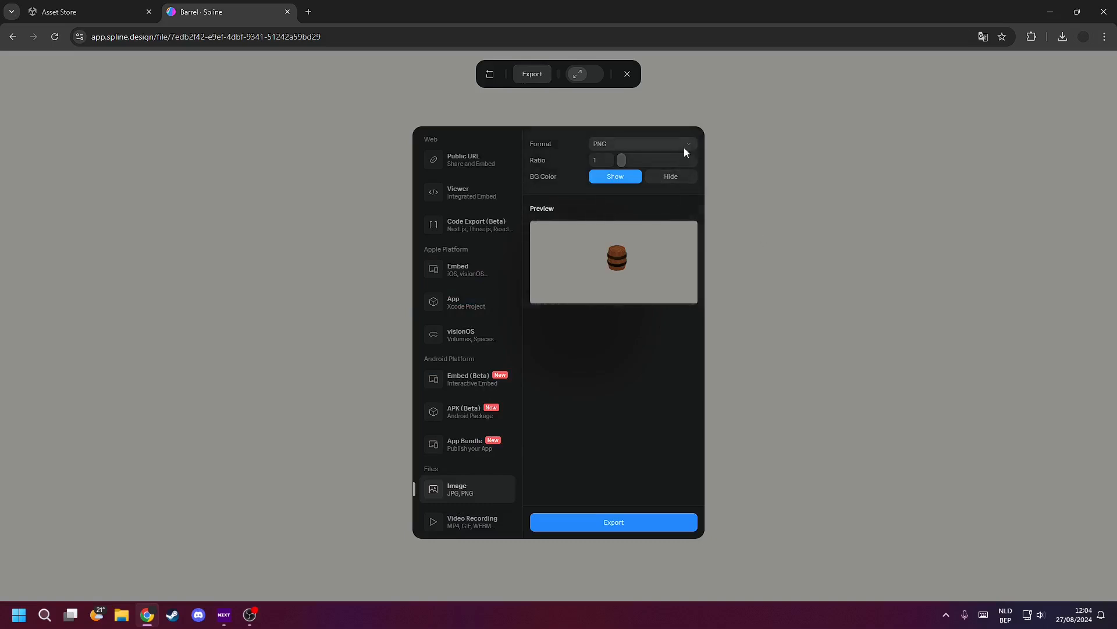
{"action": "left_click", "coordinate": [628, 73]}
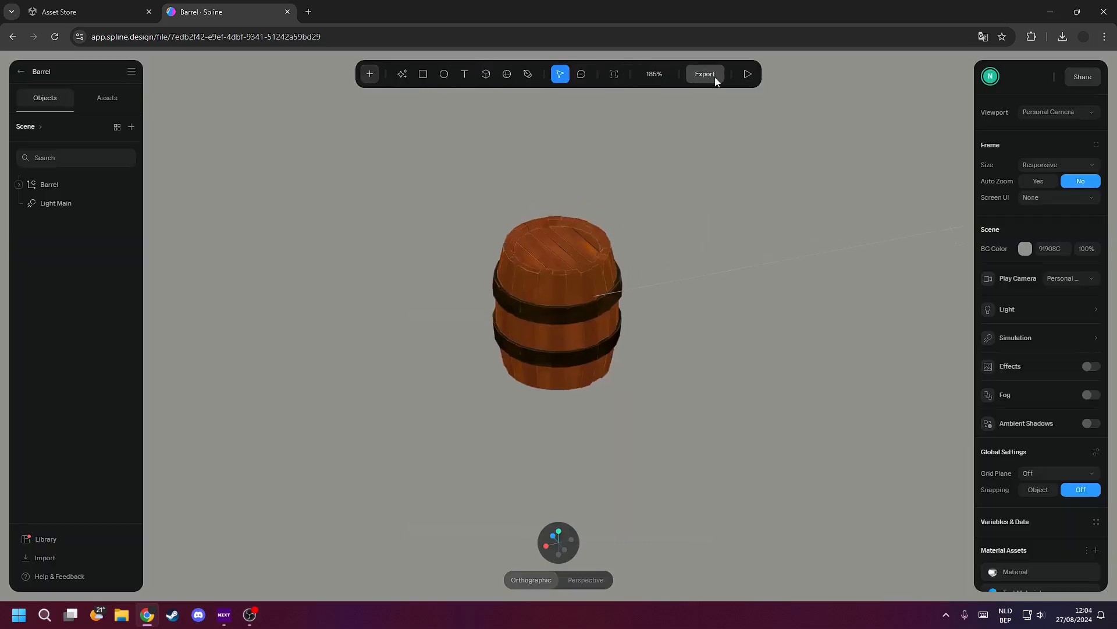
{"action": "left_click", "coordinate": [719, 80]}
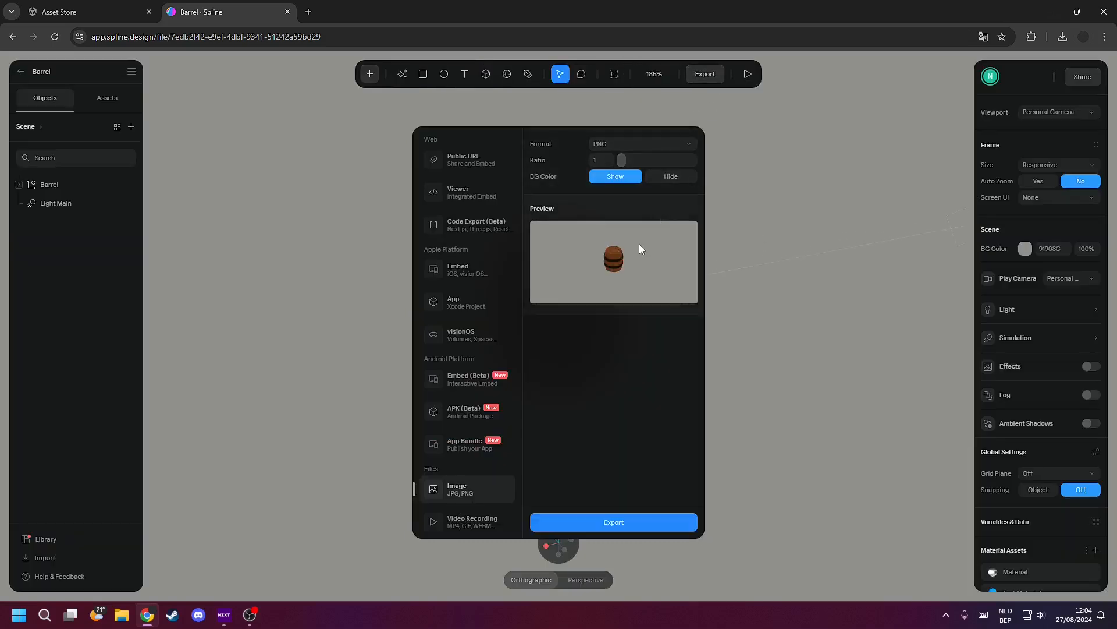
{"action": "left_click", "coordinate": [626, 520]}
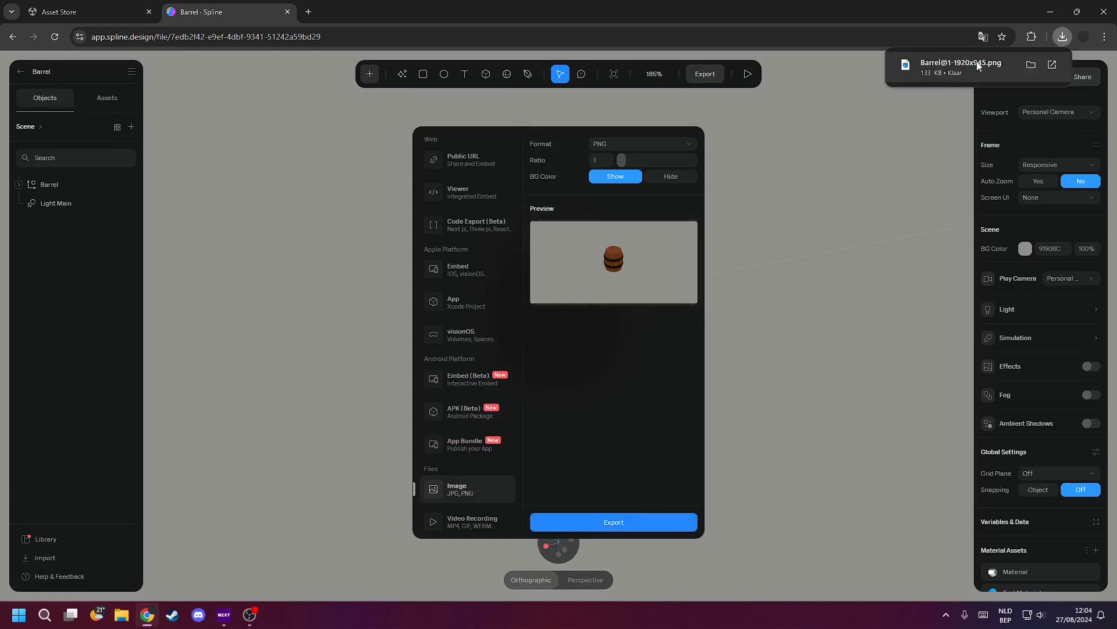
{"action": "left_click", "coordinate": [776, 192]}
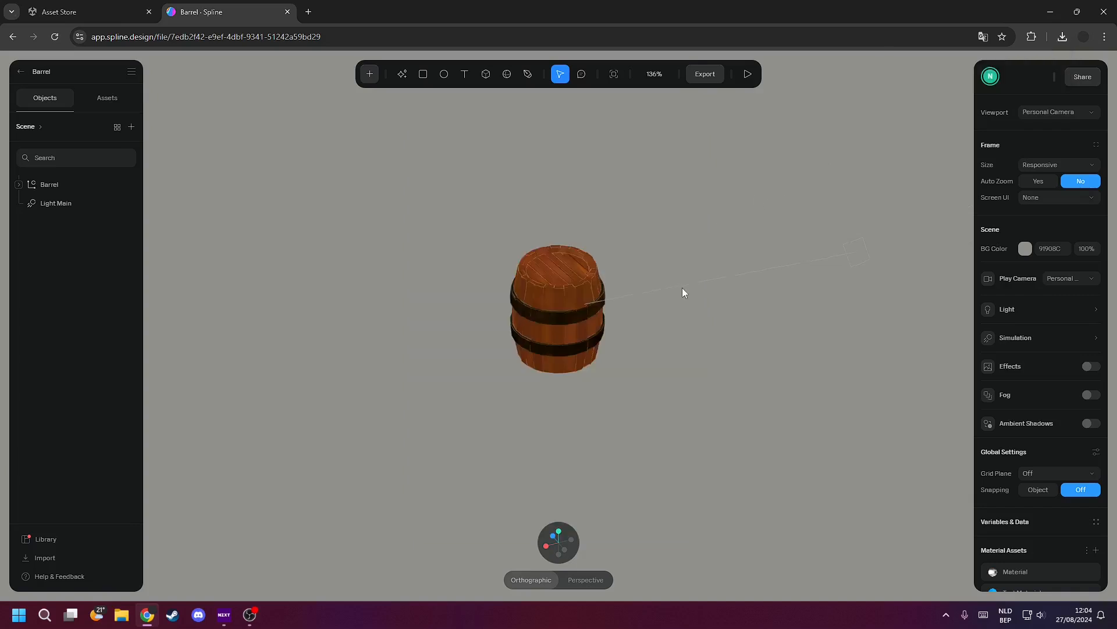
View the barrel from below and from other angles in the editor, and start play mode
{"action": "left_click", "coordinate": [558, 556]}
{"action": "left_click", "coordinate": [558, 544]}
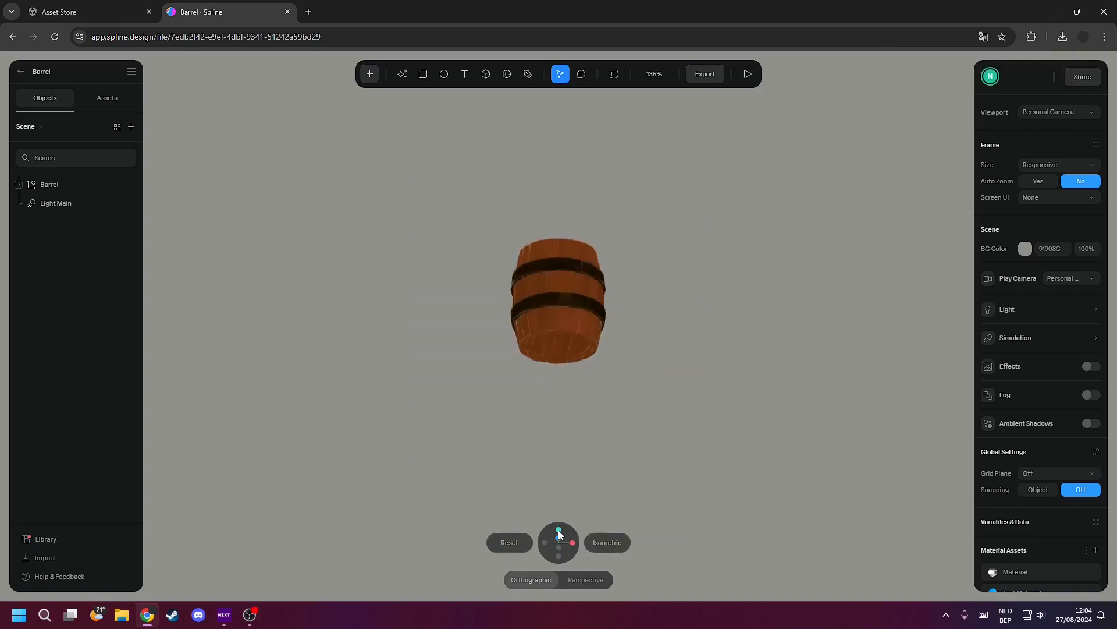
{"action": "left_click_drag", "start_coordinate": [601, 301], "coordinate": [778, 98]}
{"action": "left_click", "coordinate": [748, 74]}
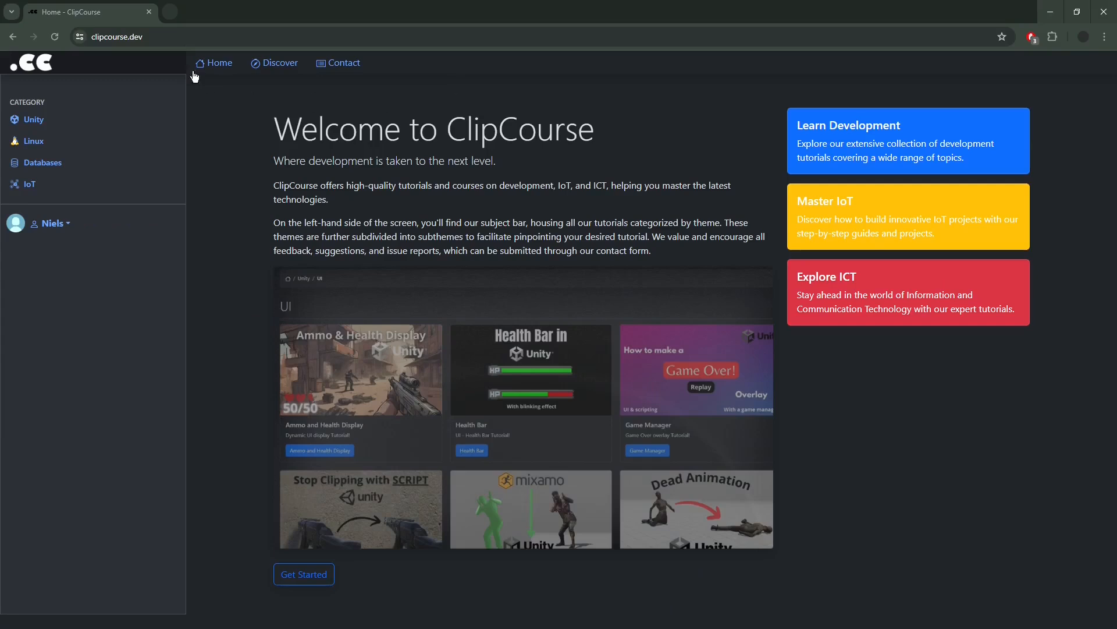
On the ClipCourse website, open the Unity UI tutorial "How to create a health bar" and download its Health.cs script
{"action": "left_click", "coordinate": [174, 39]}
{"action": "left_click", "coordinate": [173, 36]}
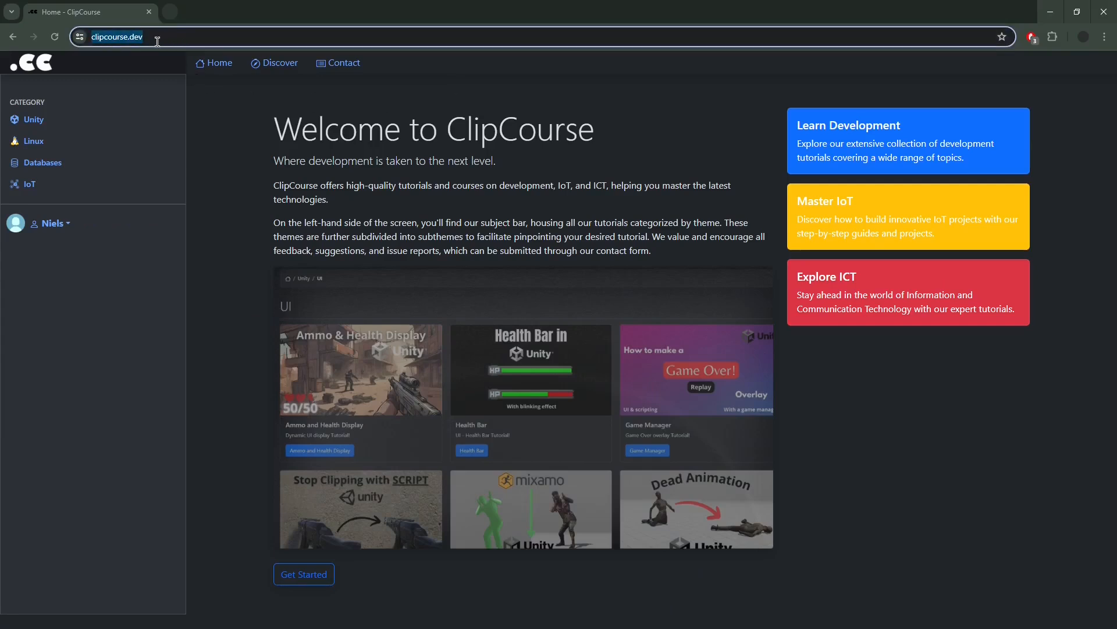
{"action": "left_click", "coordinate": [29, 119]}
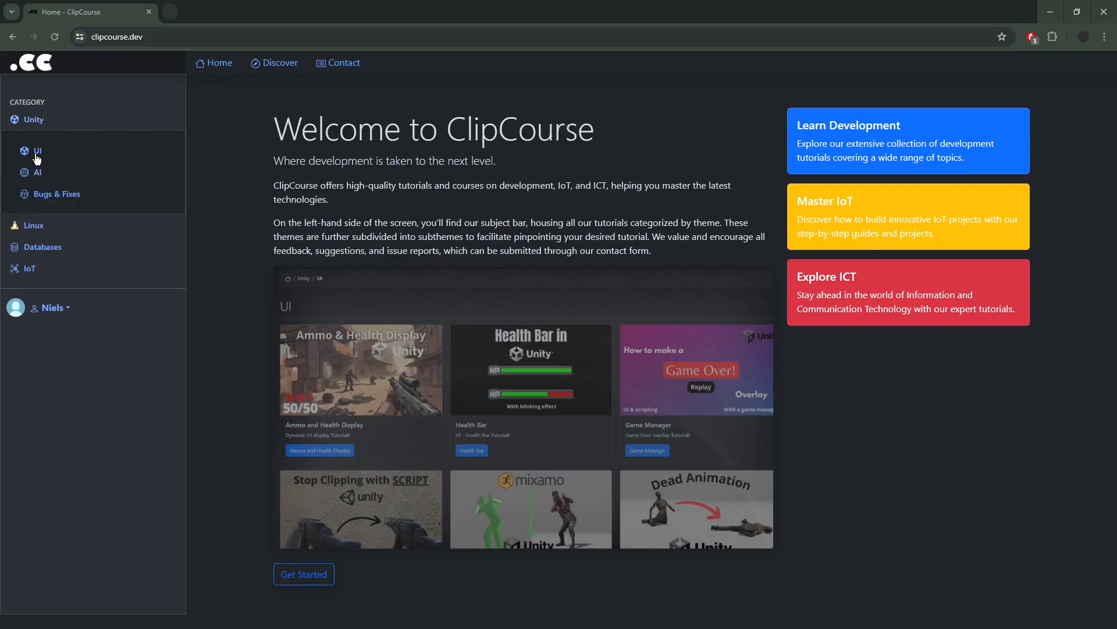
{"action": "left_click", "coordinate": [36, 152]}
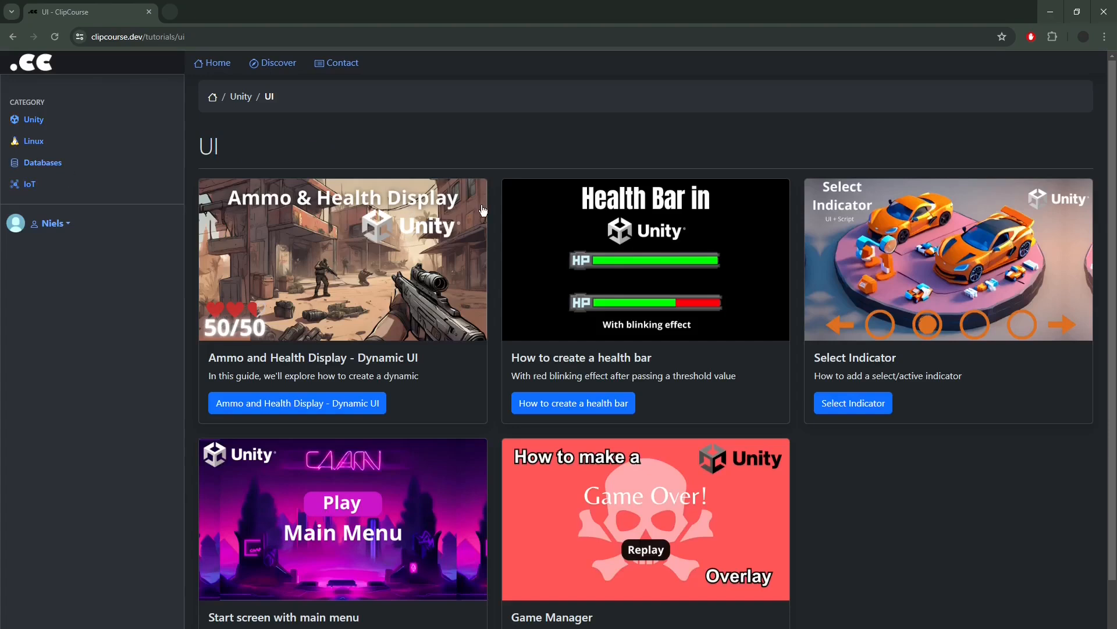
{"action": "left_click", "coordinate": [548, 409]}
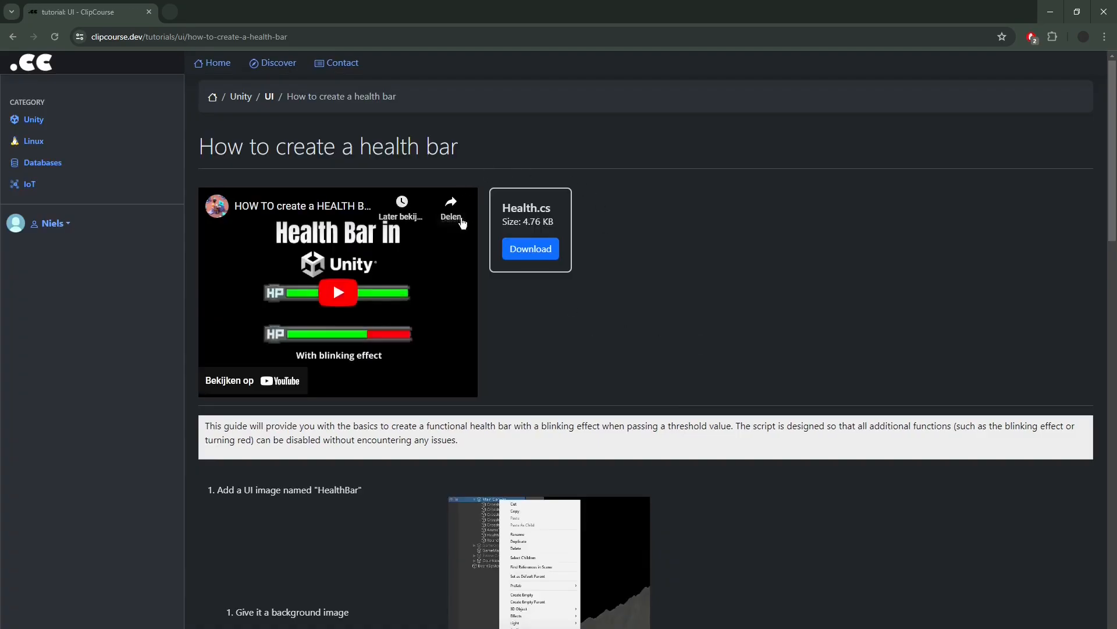
{"action": "left_click", "coordinate": [538, 255]}
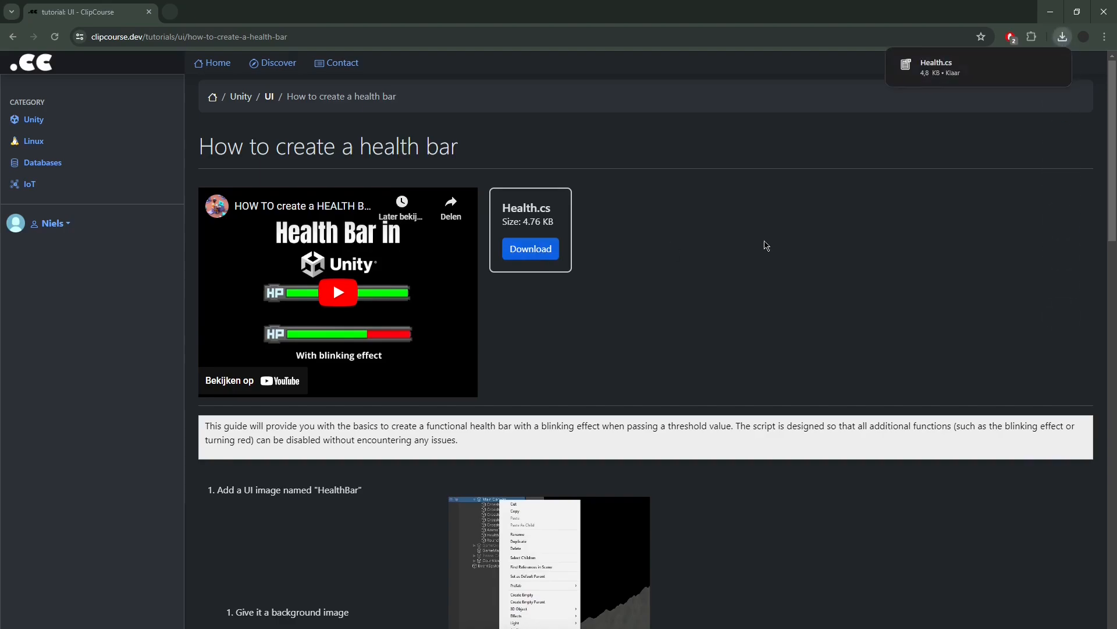